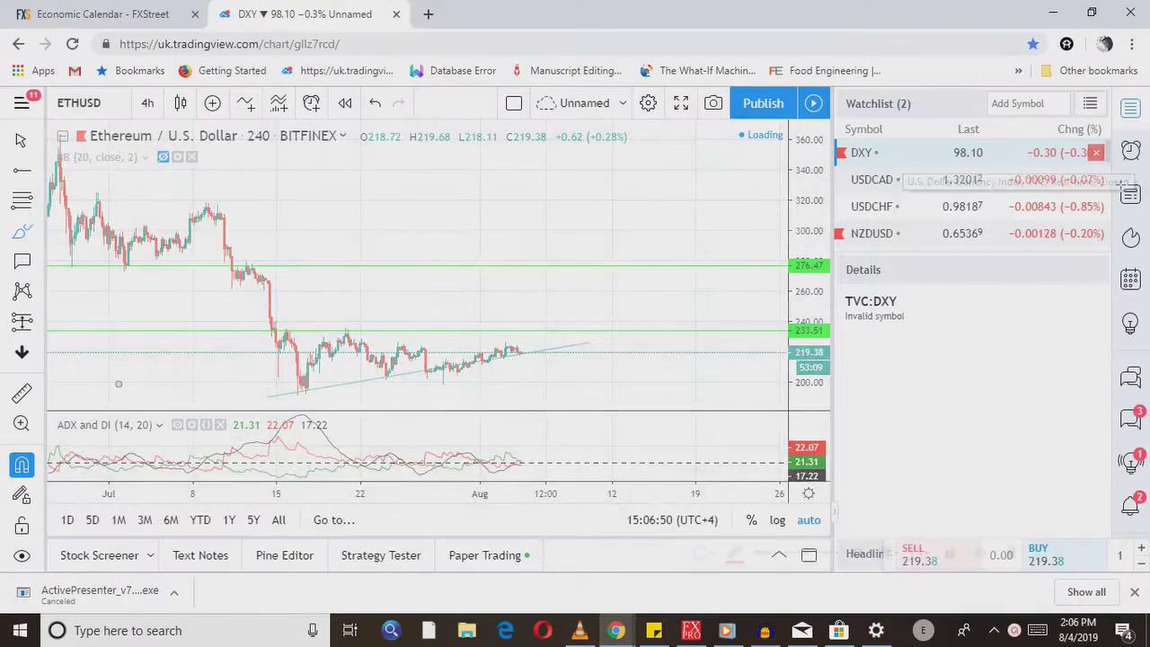
# Examine the DXY four-hour chart's earlier and recent price action, including a full-screen view of the Fibonacci levels and projected path
pyautogui.moveTo(369, 356); pyautogui.dragTo(482, 356)
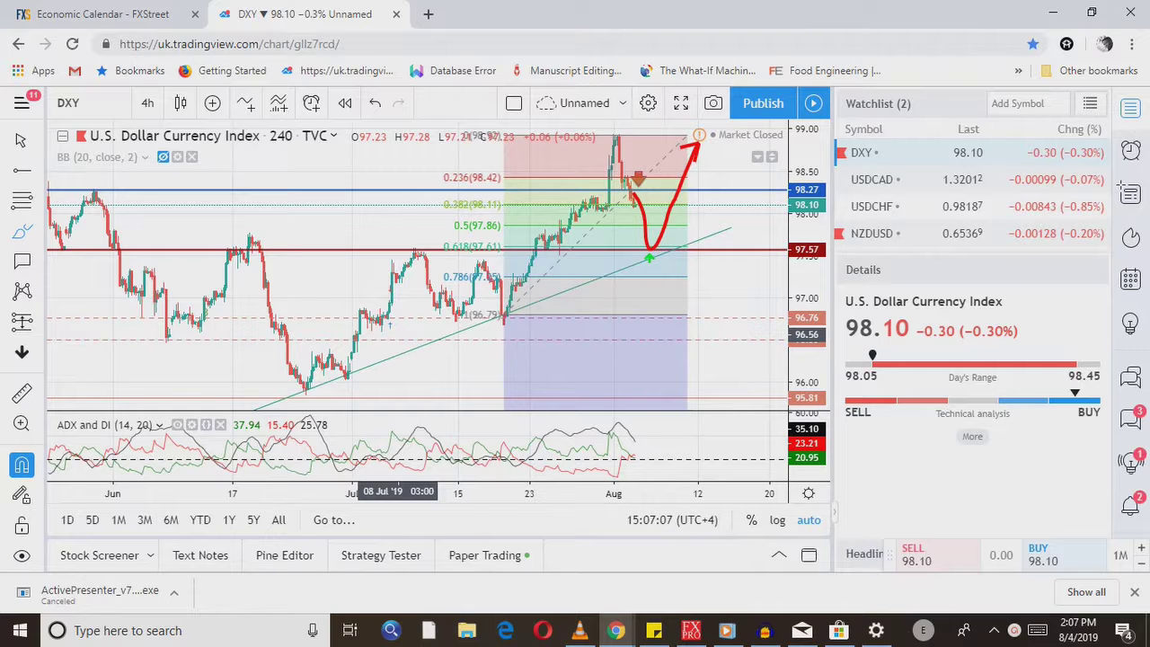
pyautogui.hscroll(-5, 360, 334)
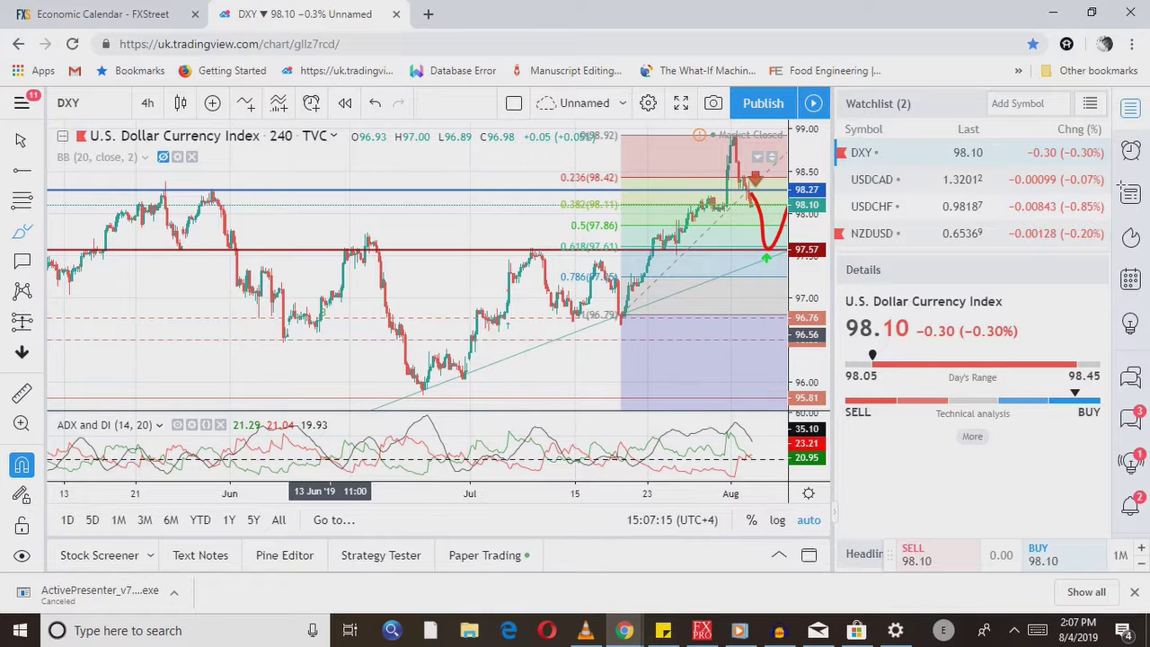
pyautogui.hscroll(4, 328, 269)
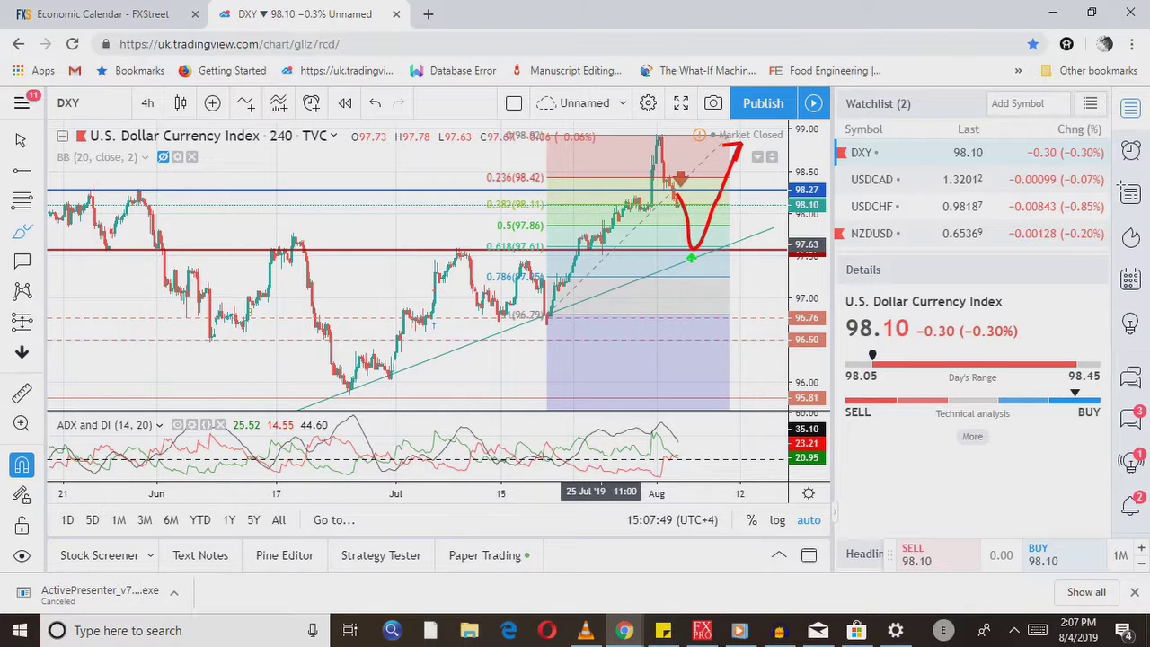
pyautogui.hscroll(3, 593, 248)
pyautogui.hotkey('shift', 'f')
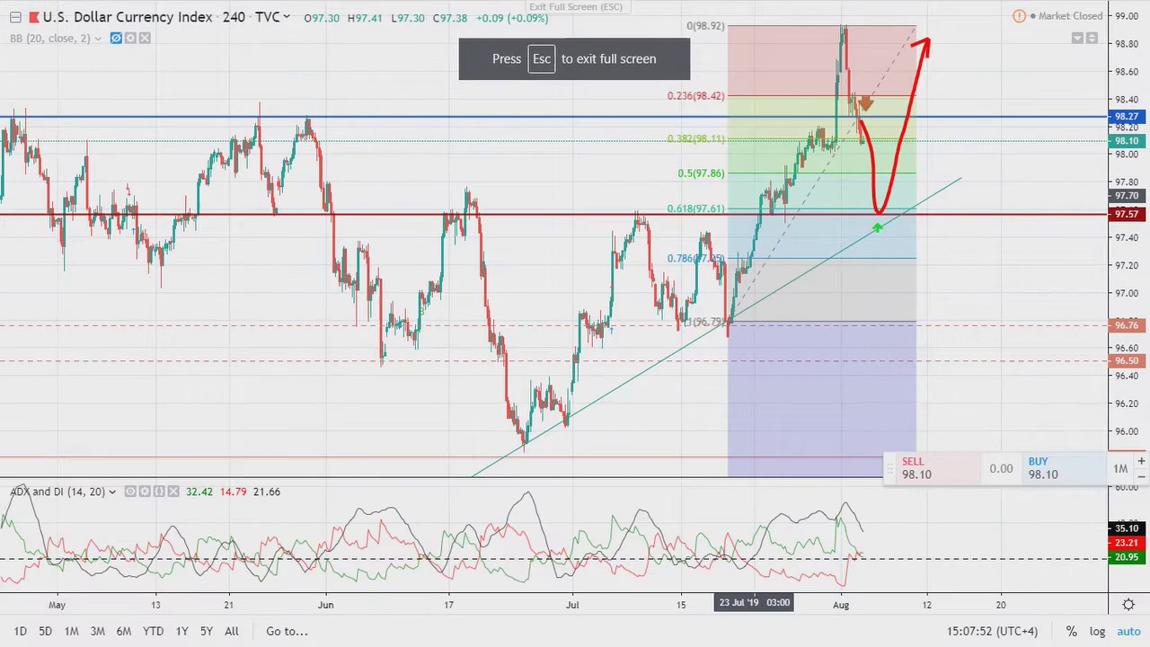
pyautogui.hscroll(2, 753, 195)
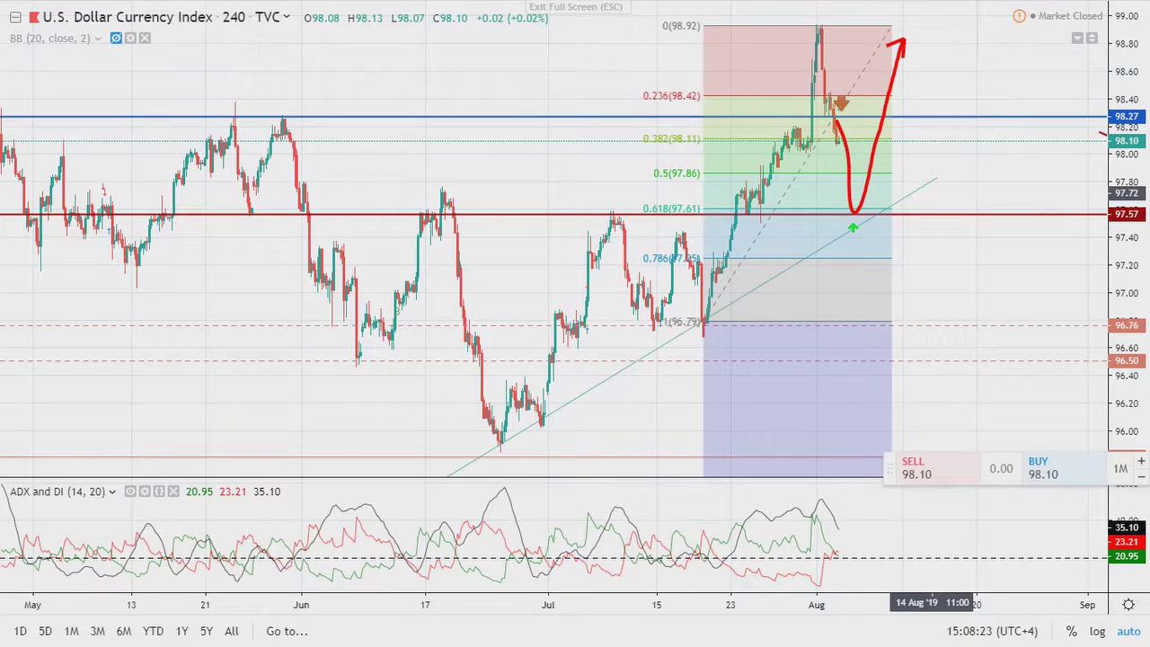
pyautogui.press('Escape')
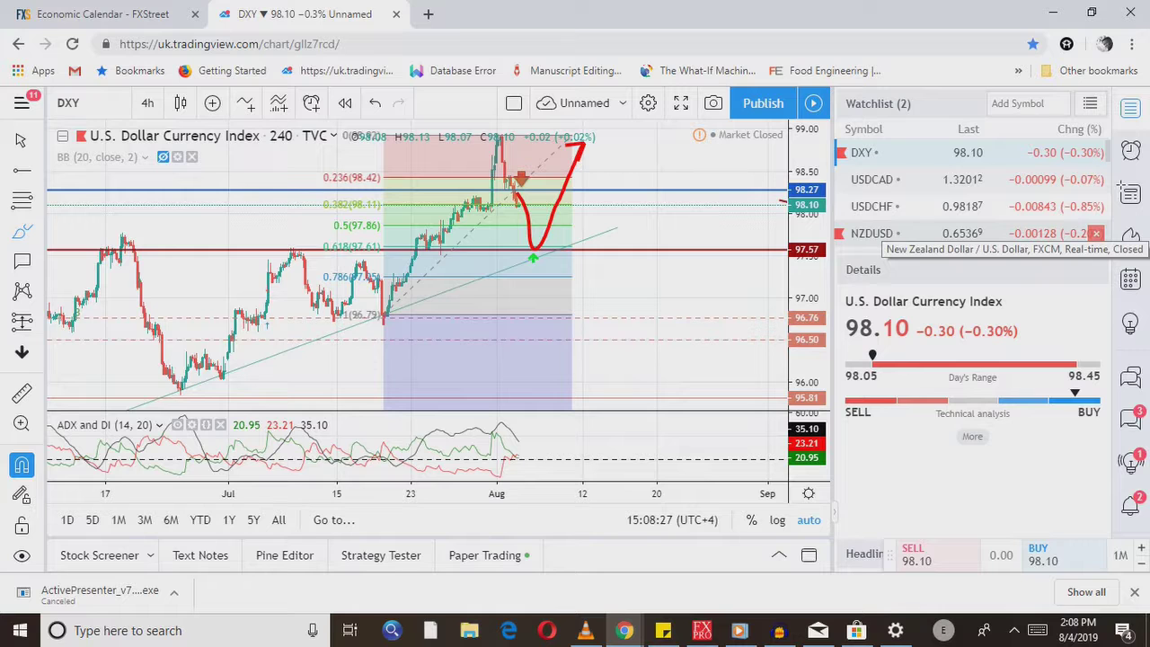
# Open the NZDUSD chart from the watchlist and set its interval to 1 day
pyautogui.click(873, 233)
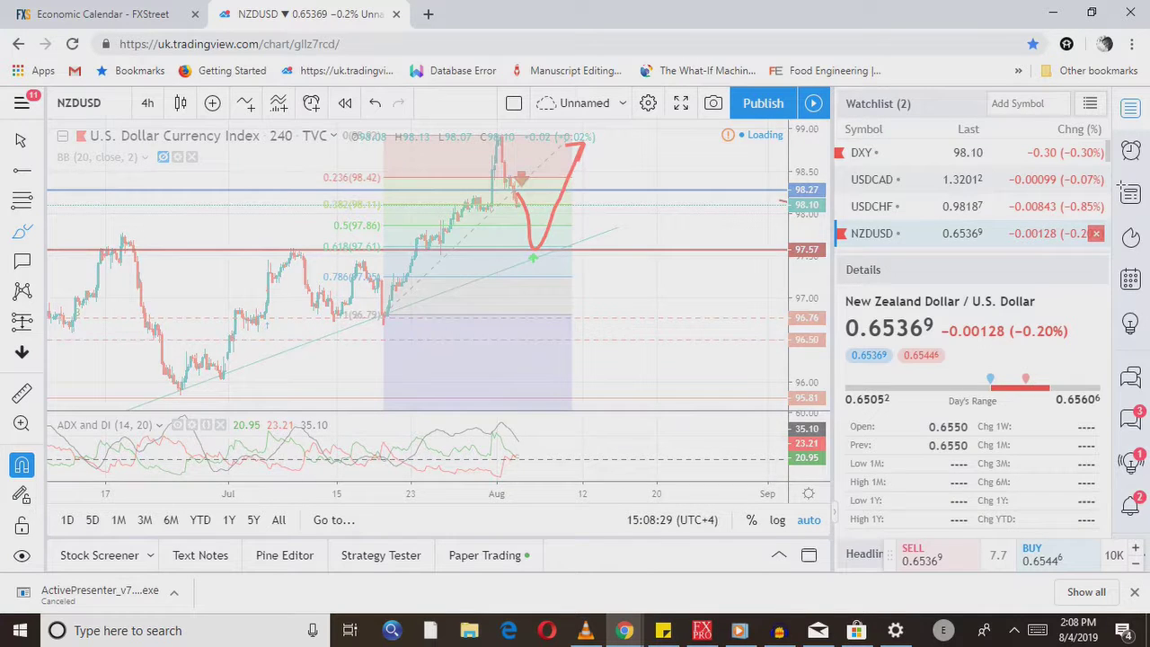
pyautogui.scroll(-3, 618, 395)
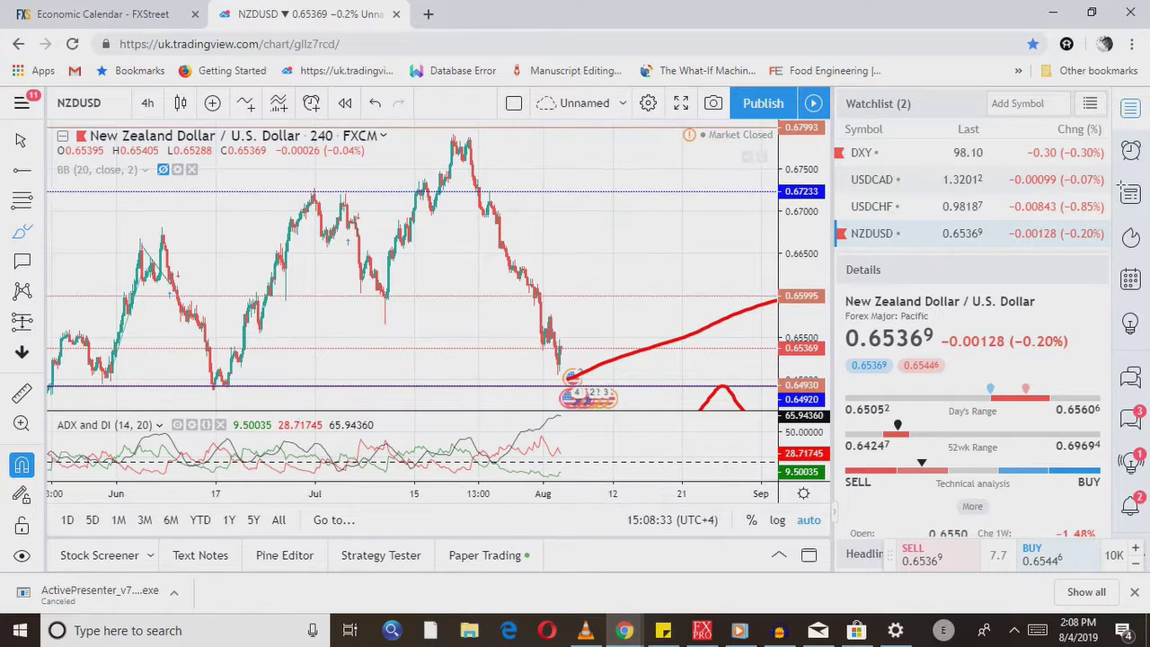
pyautogui.click(147, 102)
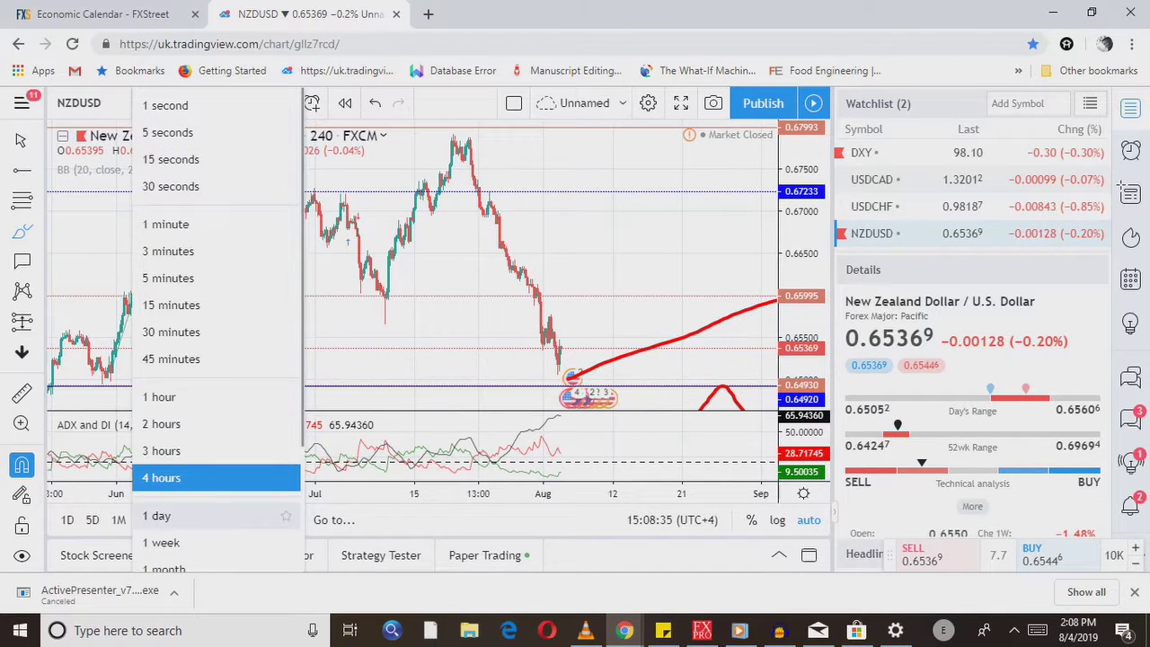
pyautogui.click(201, 512)
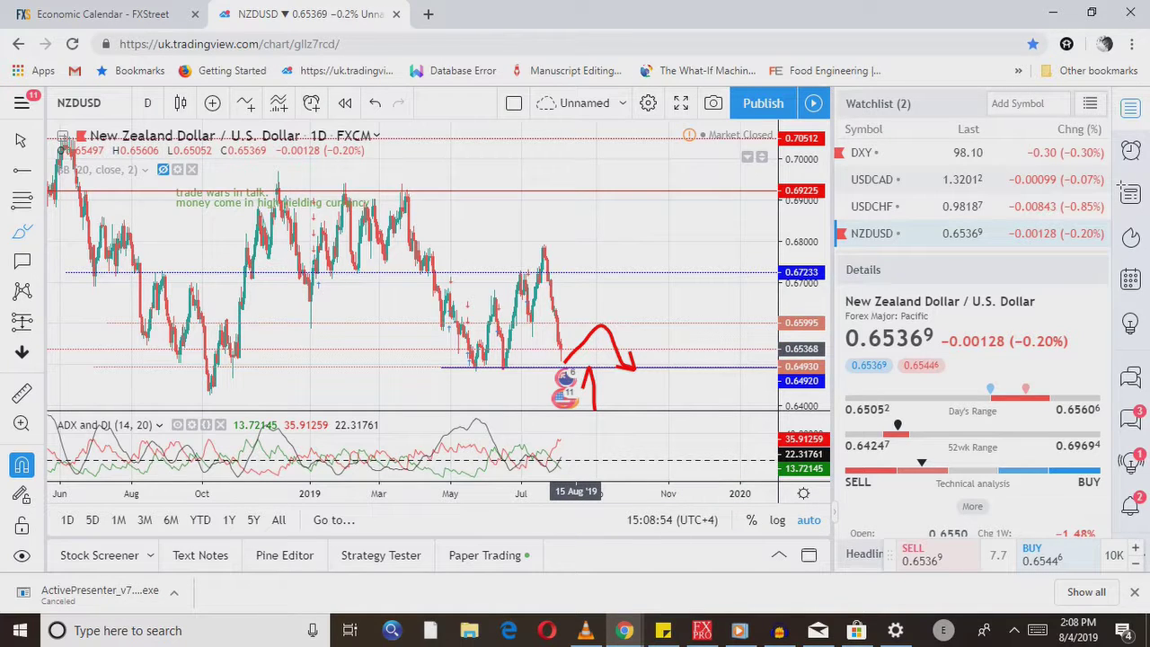
# Show the daily NZDUSD chart in full screen and move the floating buy/sell panel away from the recent candles
pyautogui.click(577, 347)
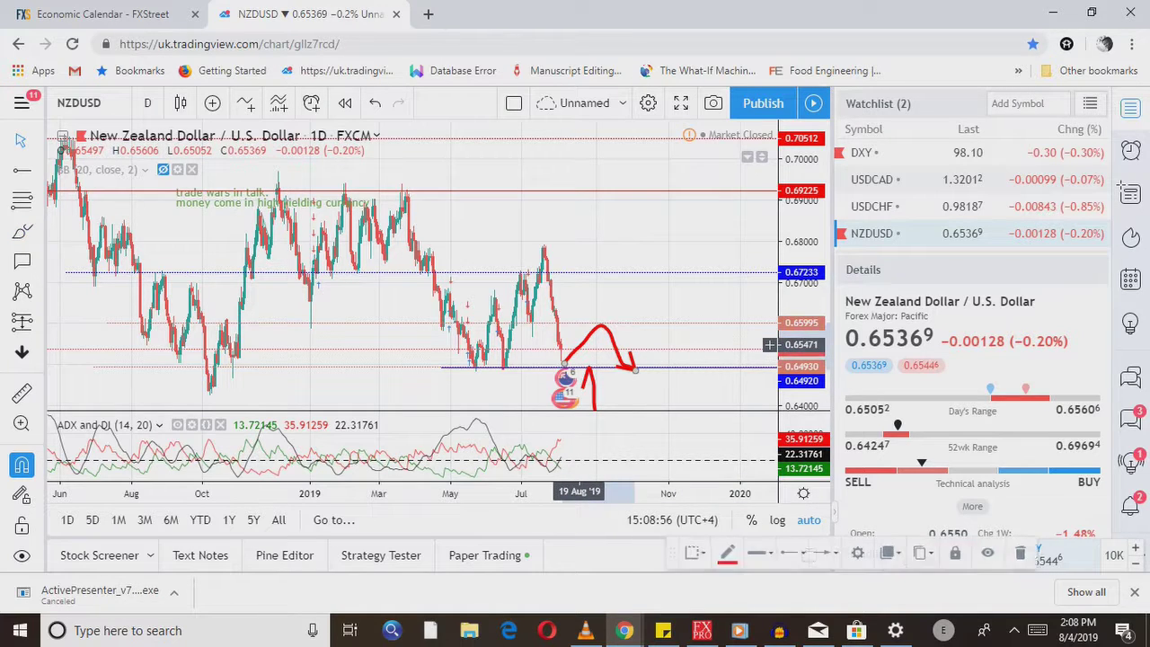
pyautogui.moveTo(578, 347); pyautogui.dragTo(575, 347)
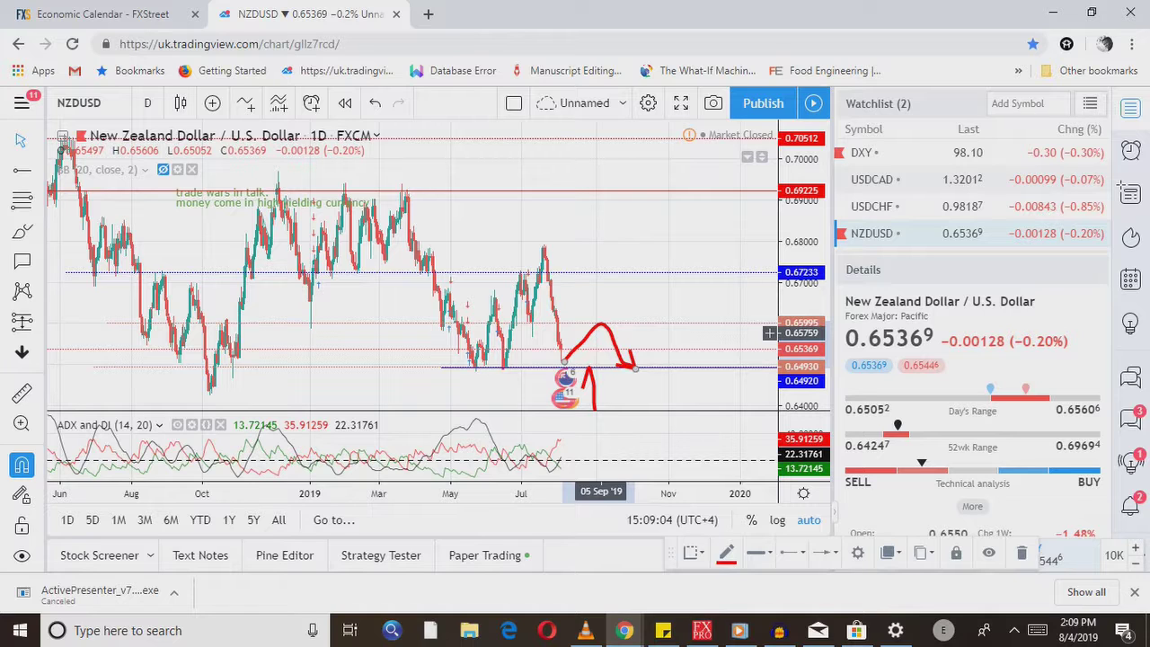
pyautogui.hscroll(-3, 601, 341)
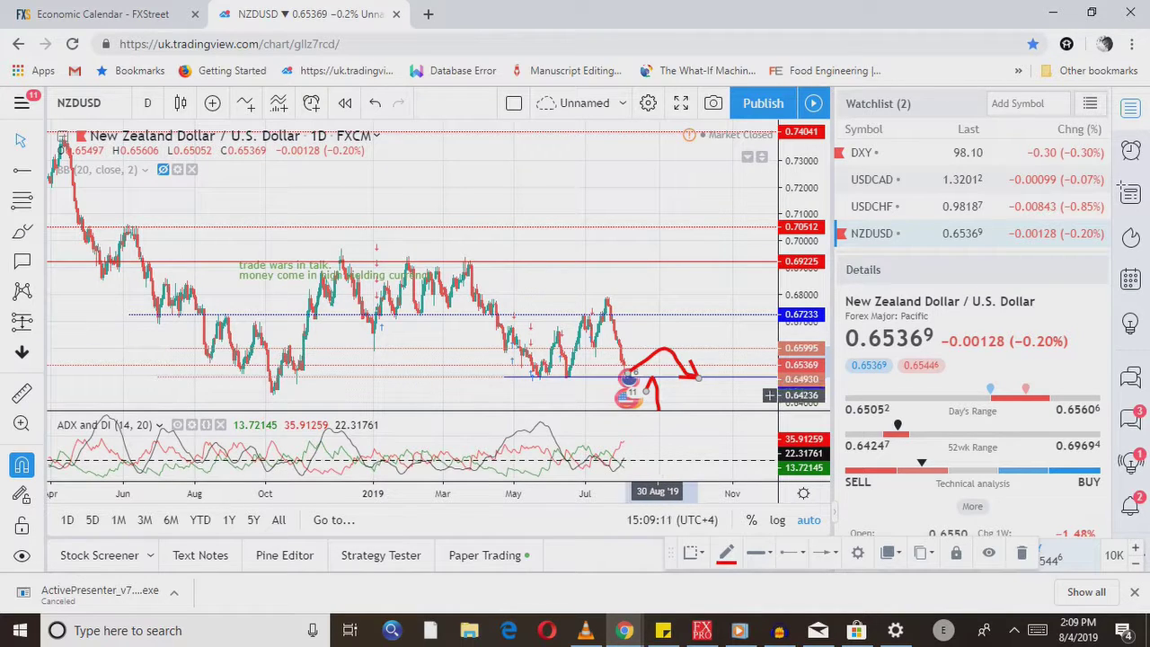
pyautogui.click(681, 103)
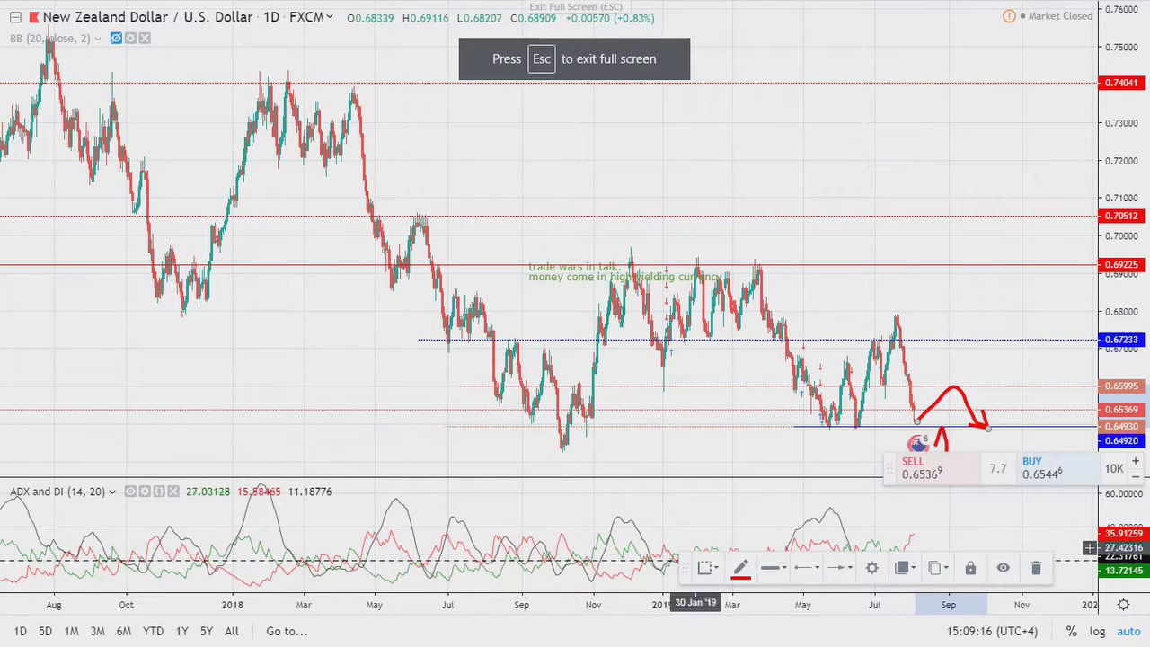
pyautogui.moveTo(888, 469); pyautogui.dragTo(404, 572)
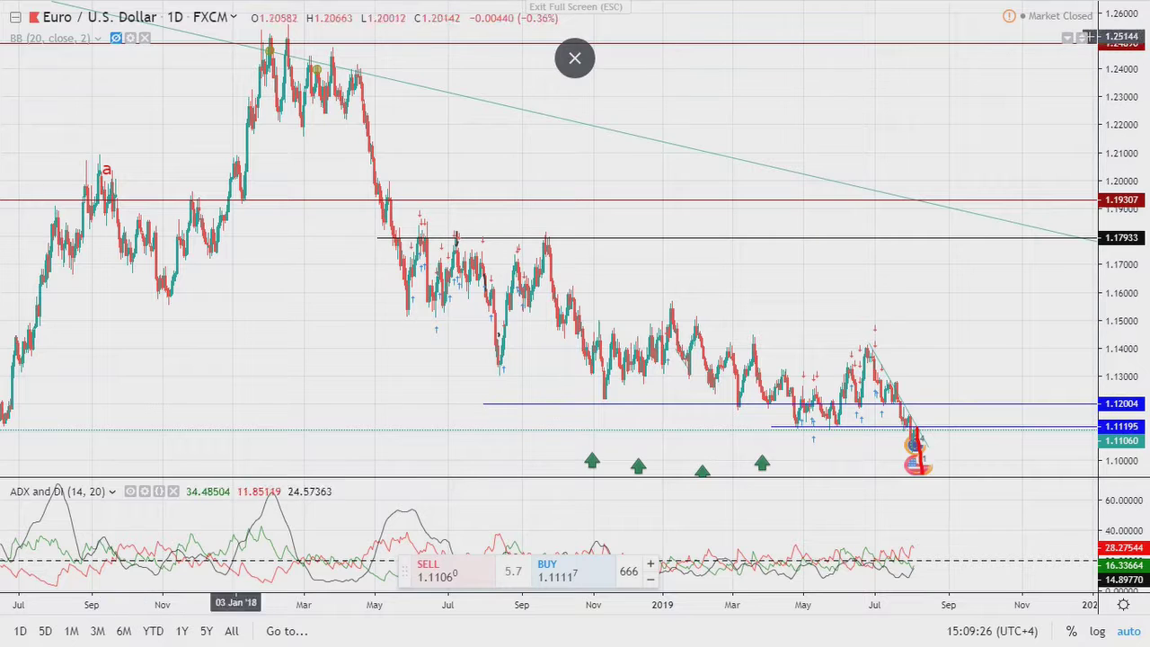
# Bring up the EURUSD chart outside full screen and set its interval to 4 hours
pyautogui.press('Escape')
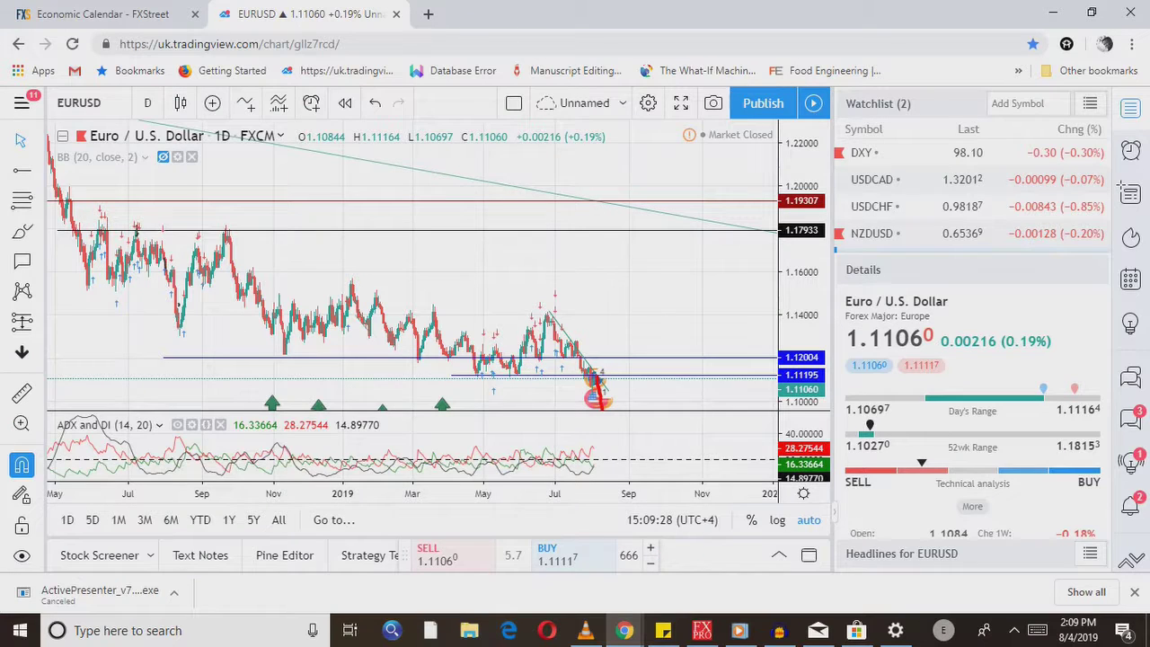
pyautogui.click(148, 103)
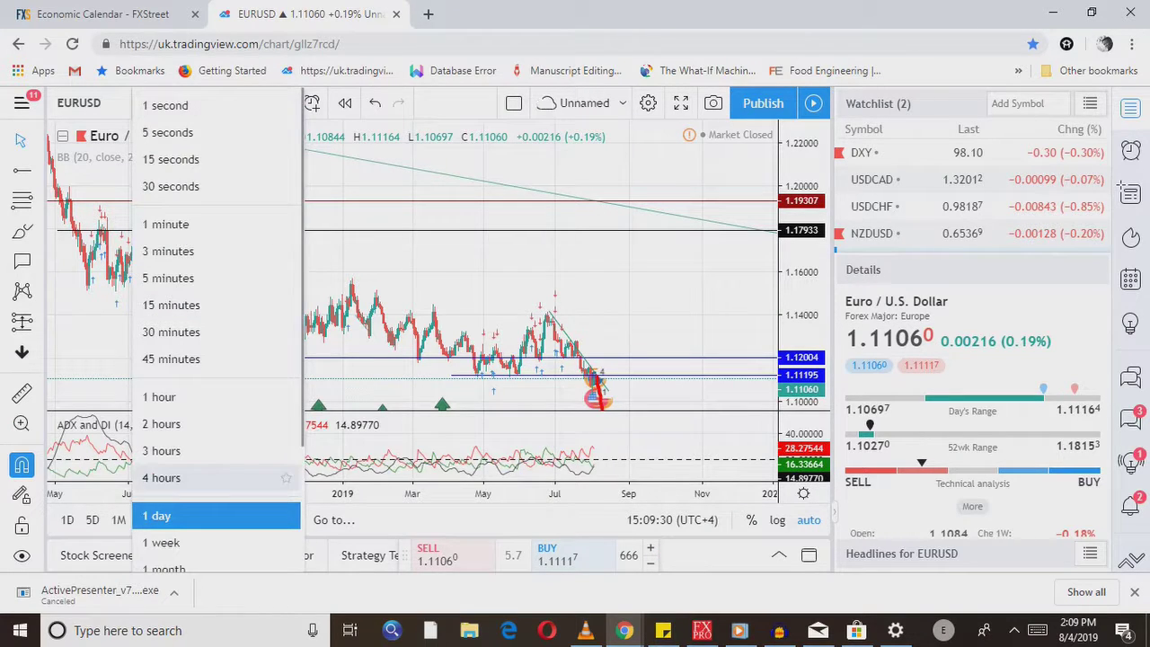
pyautogui.click(157, 476)
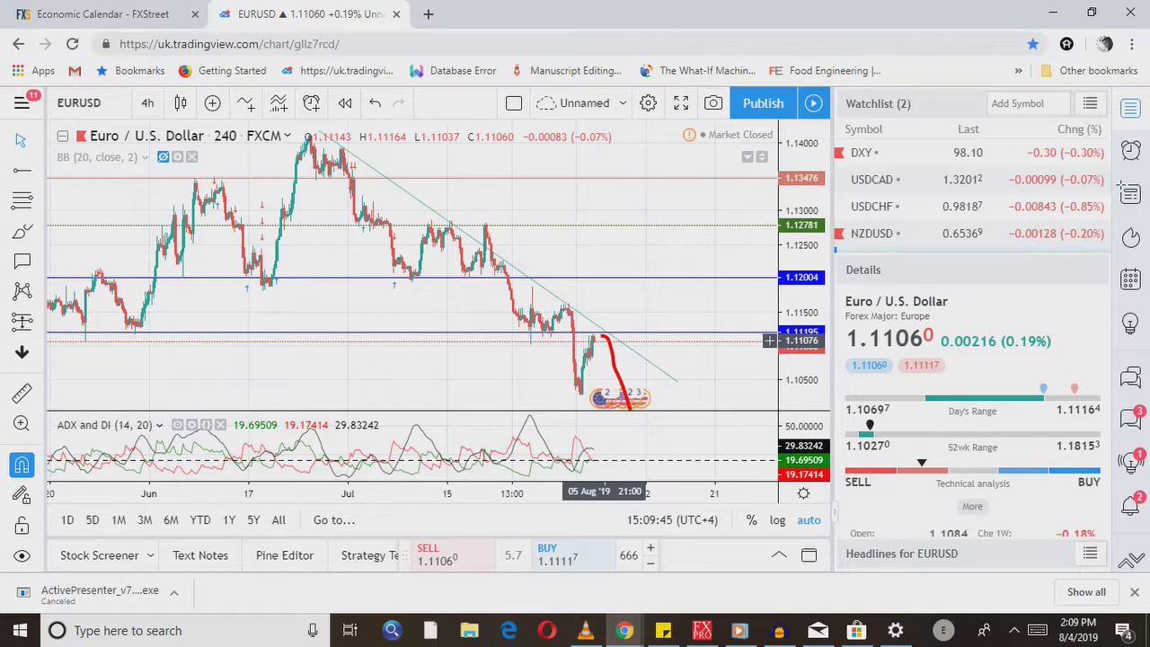
# Open the AUDUSD chart from the watchlist and examine its four-hour decline, support line and projected retracement
pyautogui.press('space')
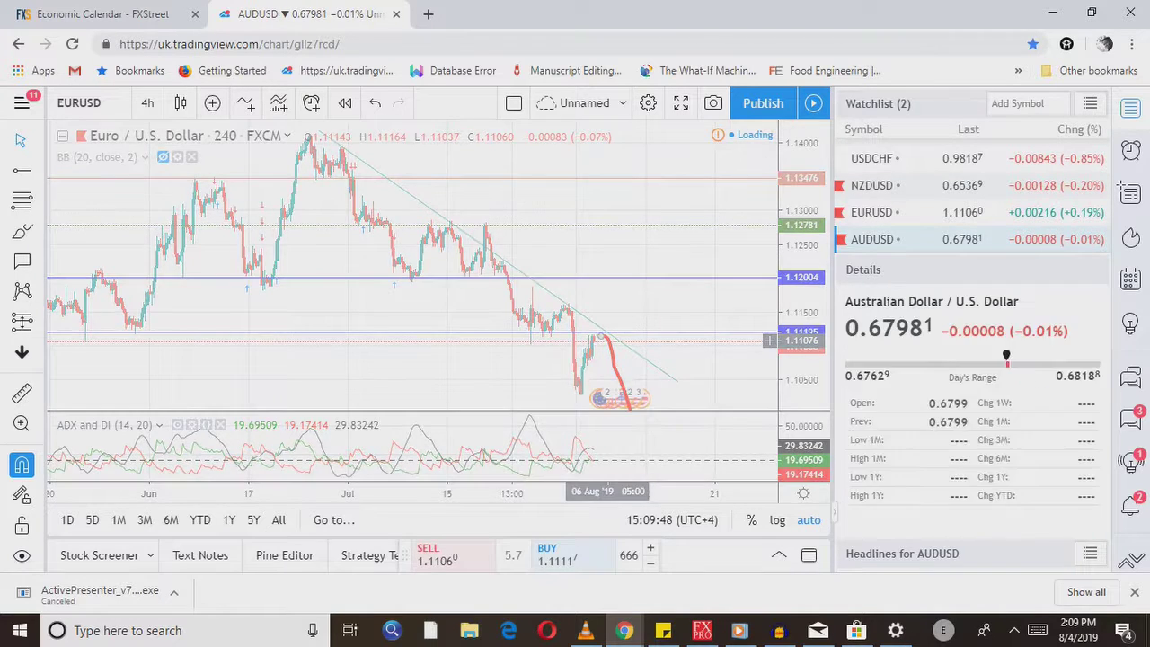
pyautogui.scroll(-1, 607, 339)
pyautogui.scroll(-1, 607, 340)
pyautogui.scroll(1, 606, 339)
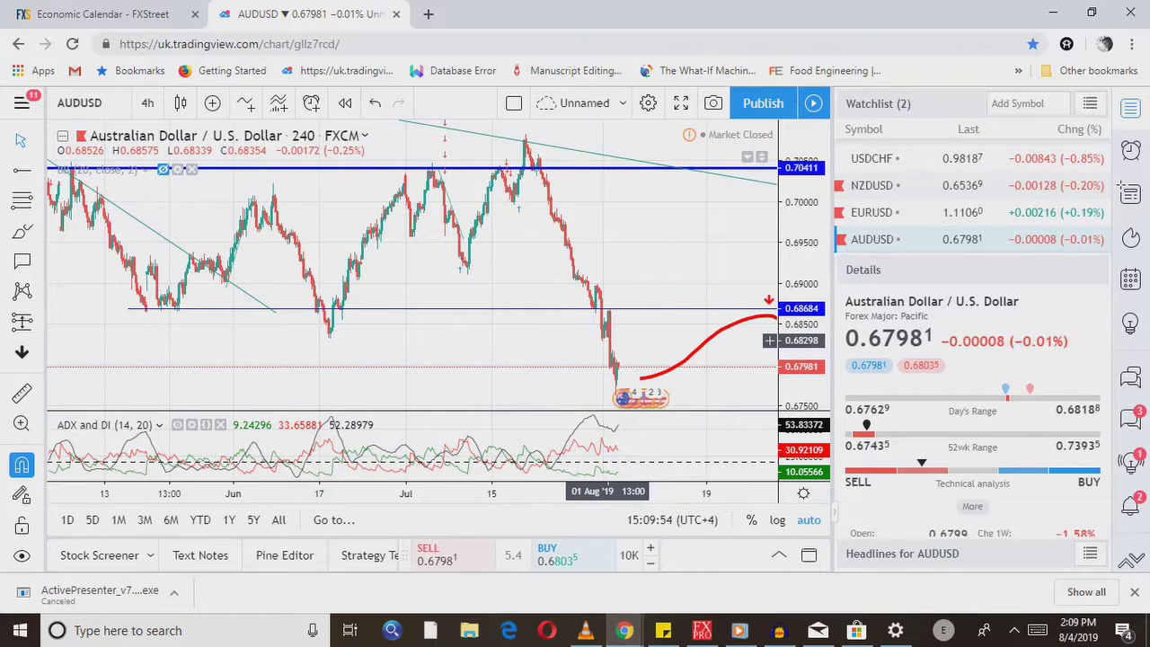
pyautogui.hscroll(3, 607, 340)
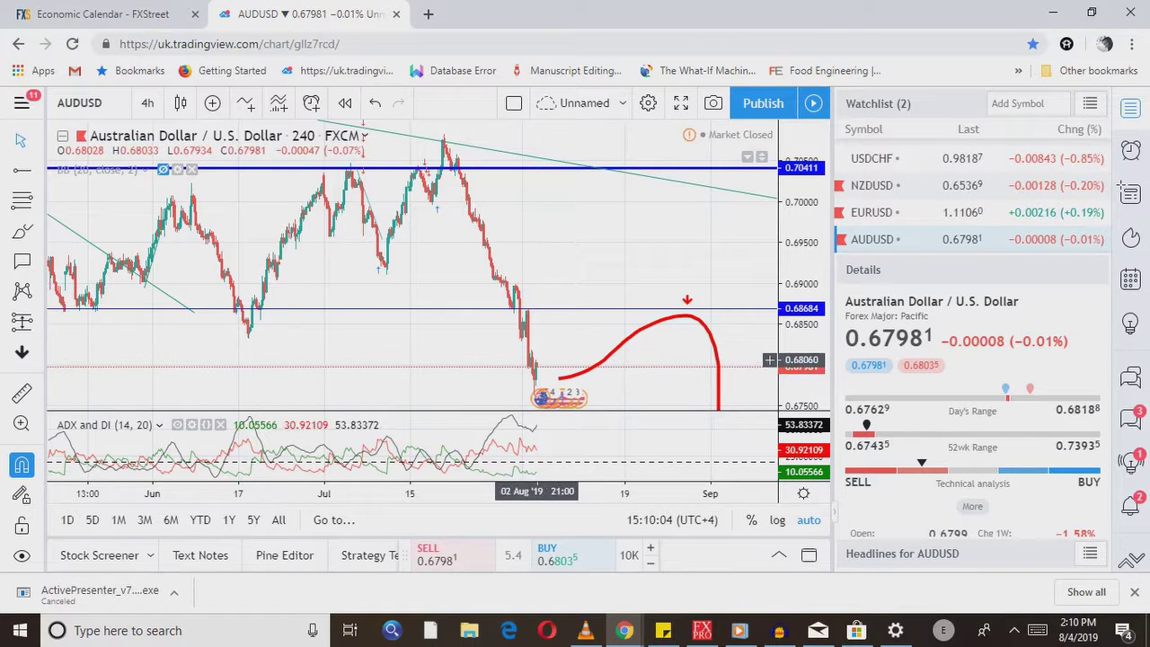
pyautogui.scroll(-5, 610, 369)
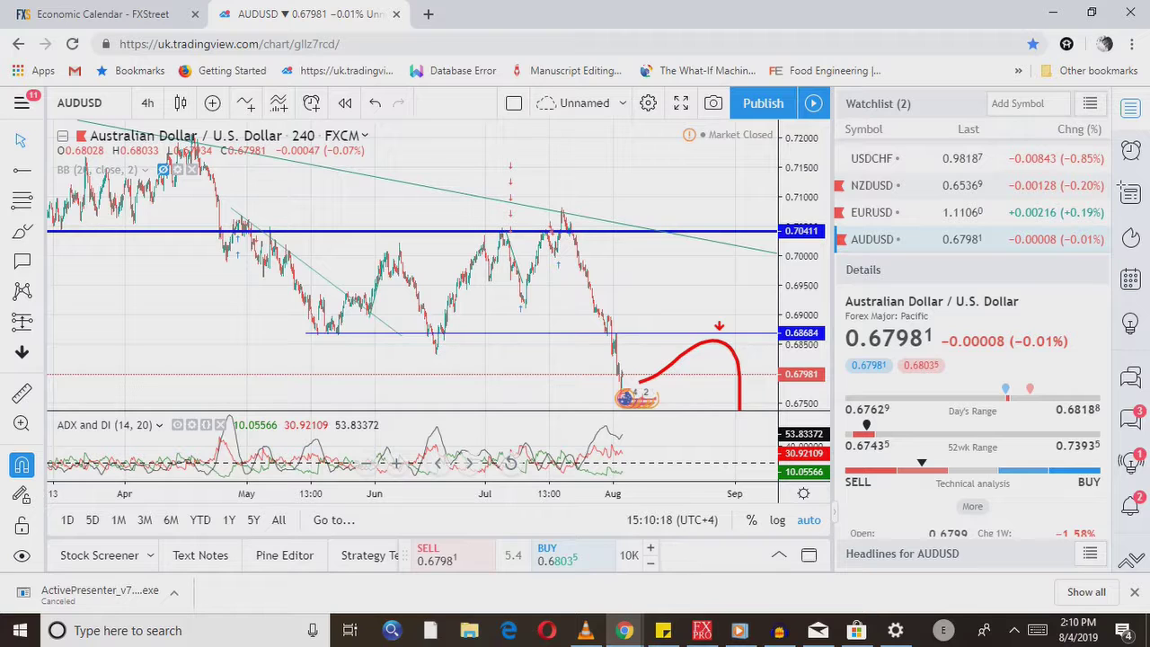
pyautogui.moveTo(623, 363); pyautogui.dragTo(546, 364)
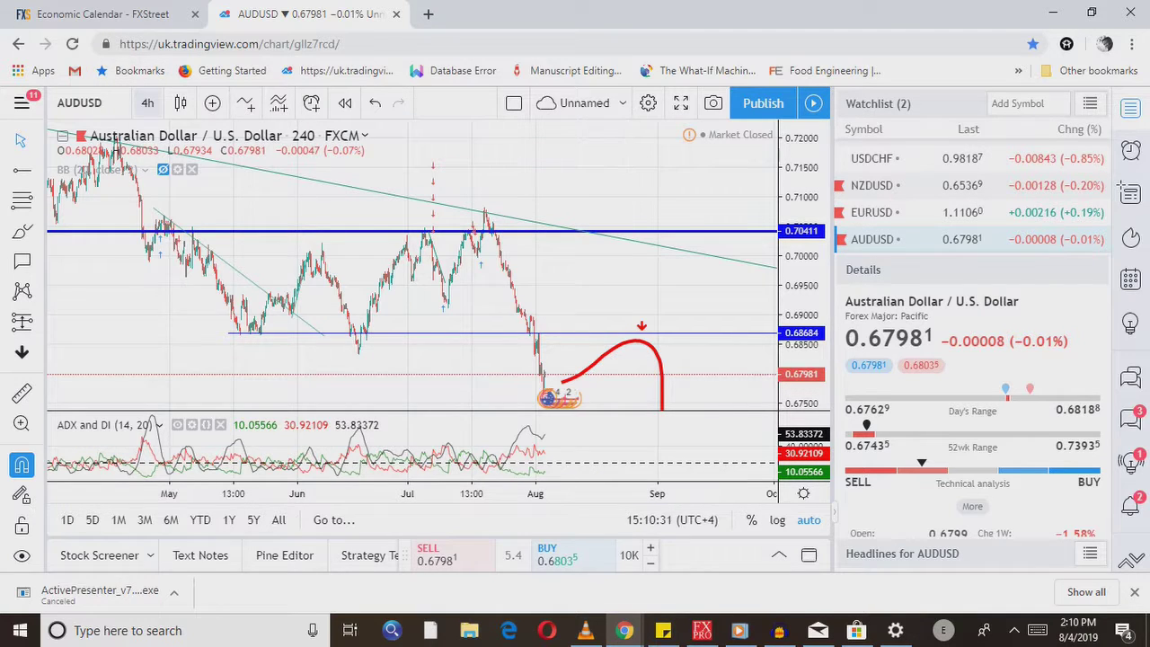
# Set the AUDUSD chart to the 1-day interval and examine its long-term downtrend
pyautogui.click(148, 102)
pyautogui.click(153, 441)
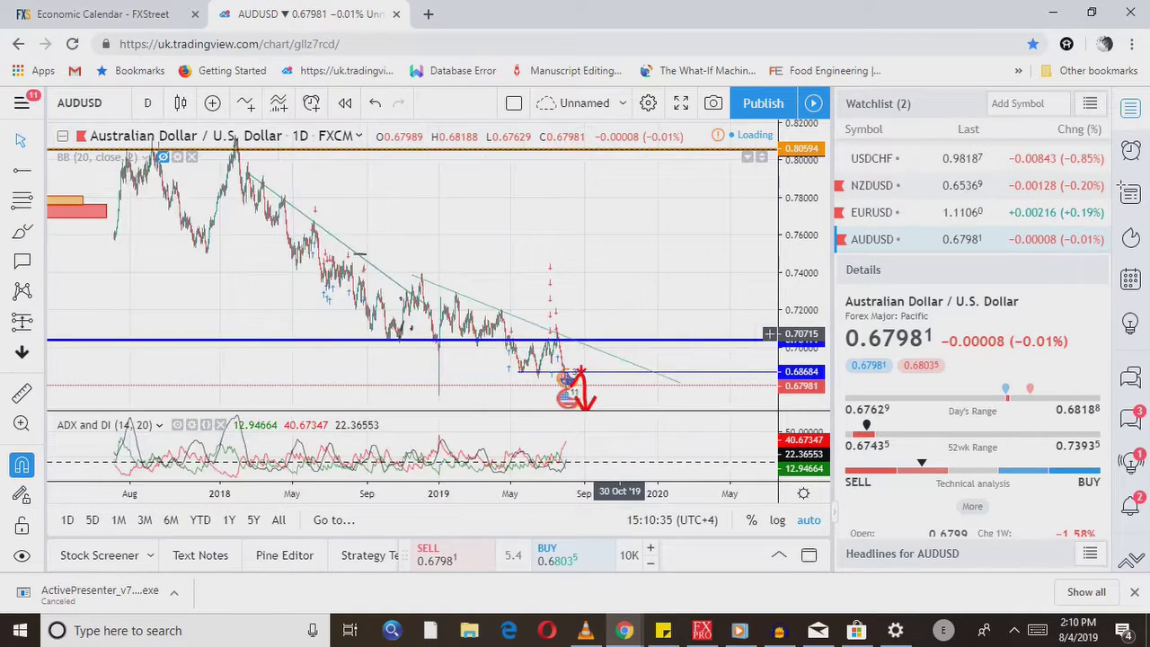
pyautogui.scroll(-3, 620, 333)
pyautogui.scroll(-3, 620, 333)
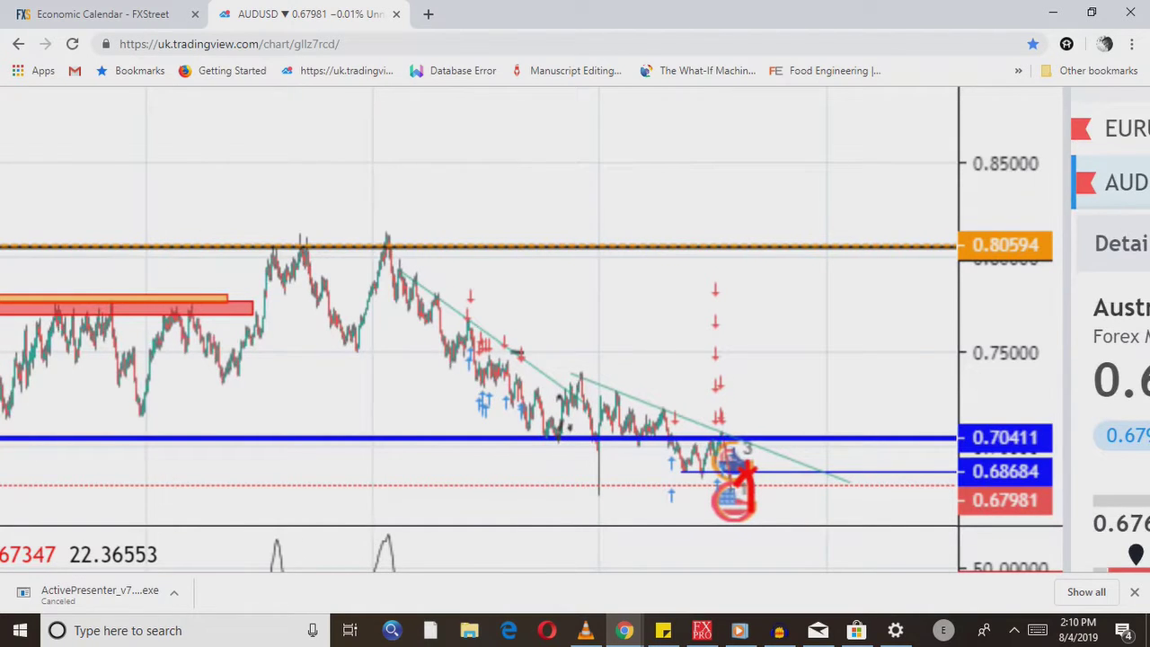
pyautogui.scroll(2, 769, 374)
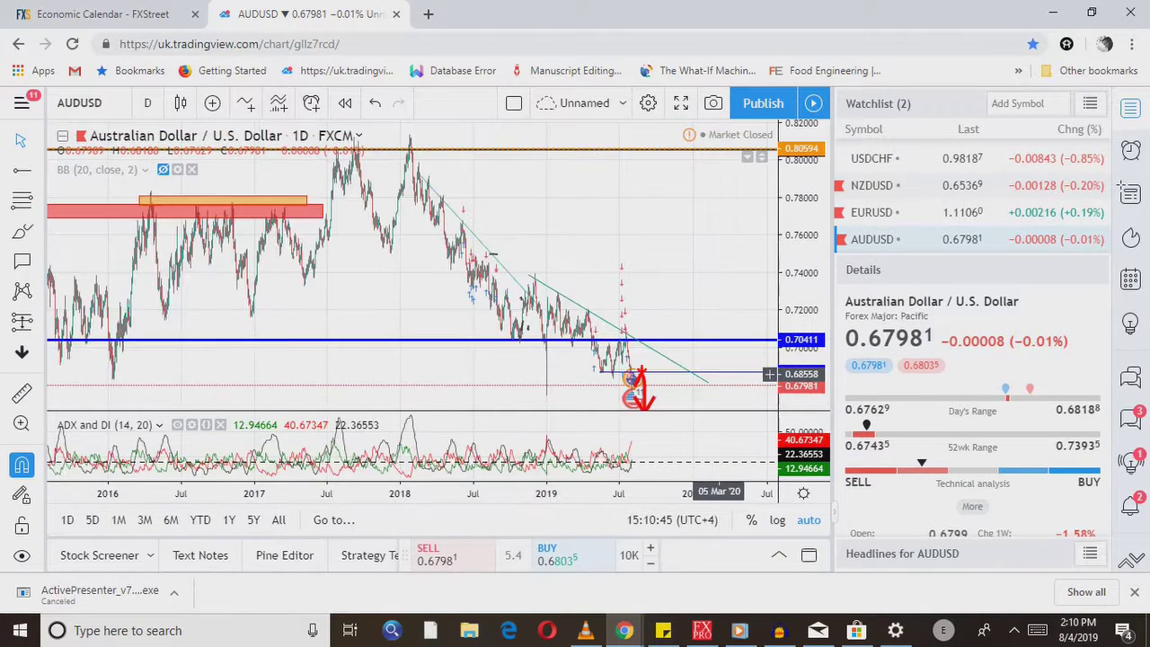
pyautogui.scroll(2, 769, 374)
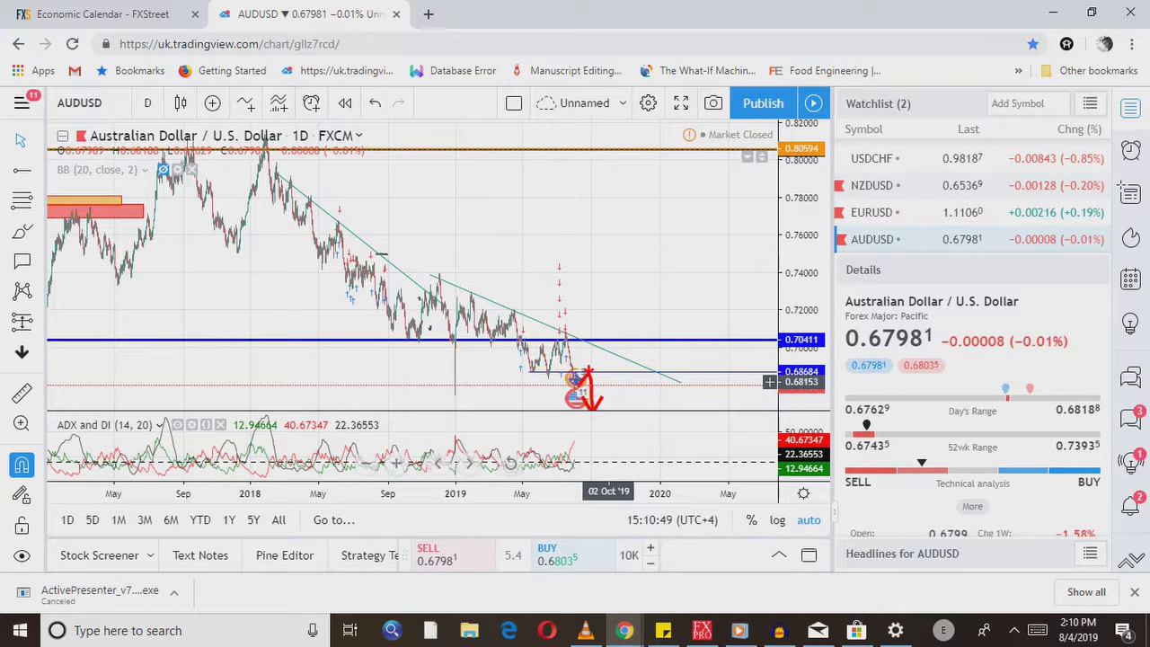
# Set the chart interval to 240 minutes and switch to GBPUSD in the watchlist
pyautogui.write('240')
pyautogui.press('Return')
pyautogui.press('Down')
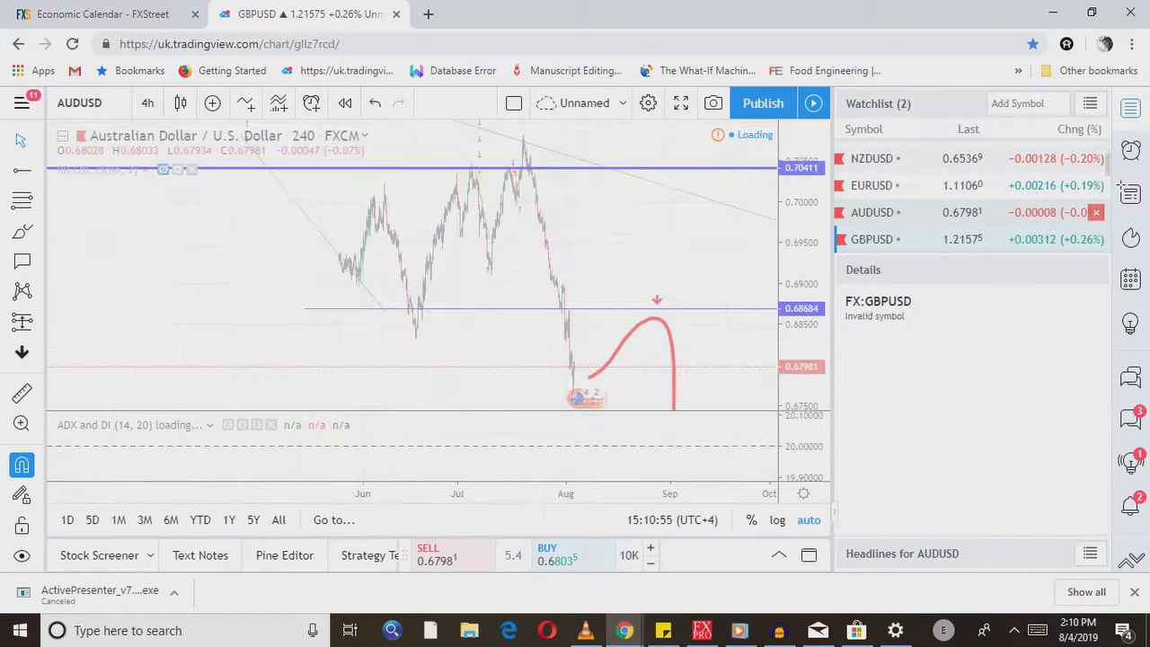
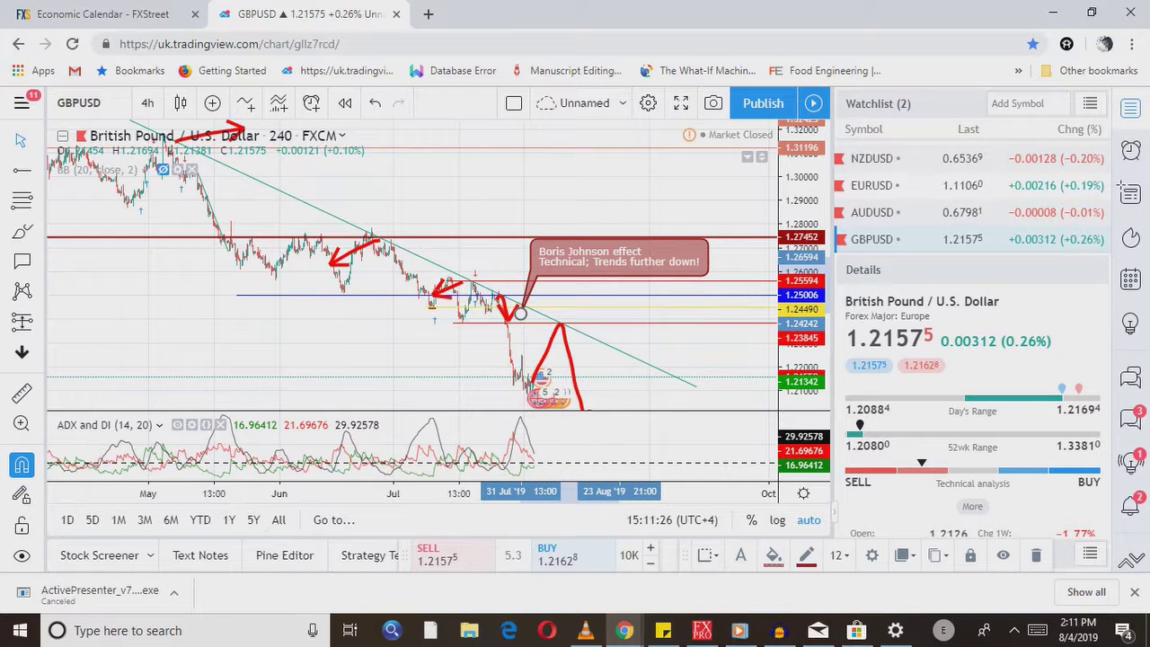
# Switch to the USDJPY chart and examine the trade-war sell-off callout and the latest four-hour candles
pyautogui.press('Down')
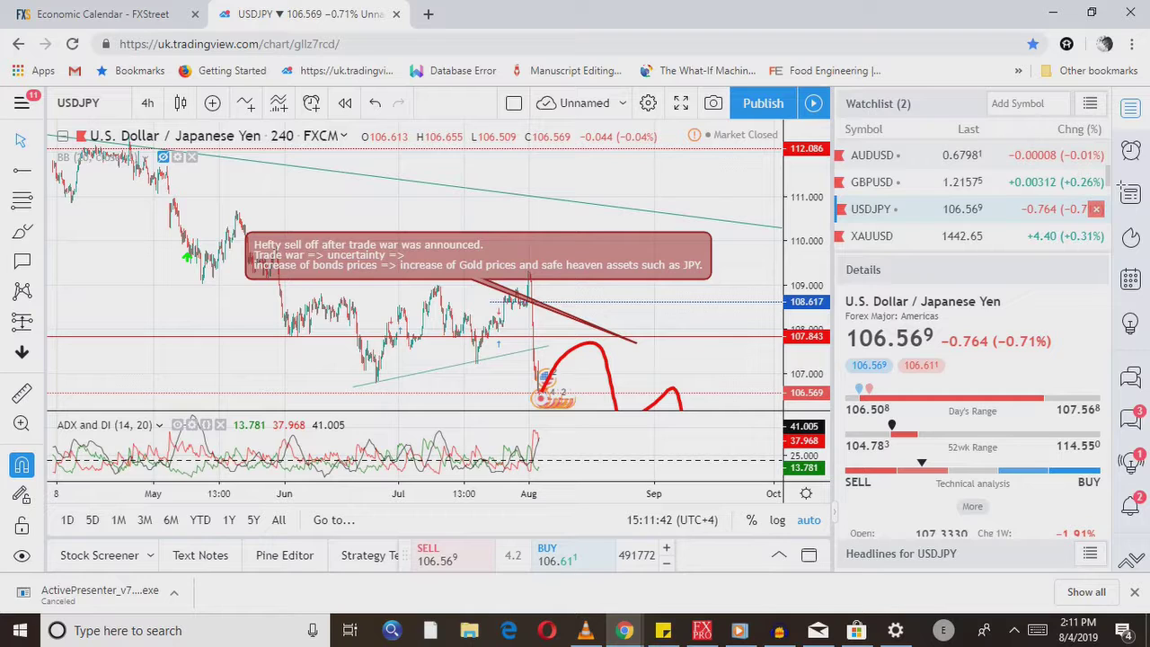
pyautogui.click(632, 341)
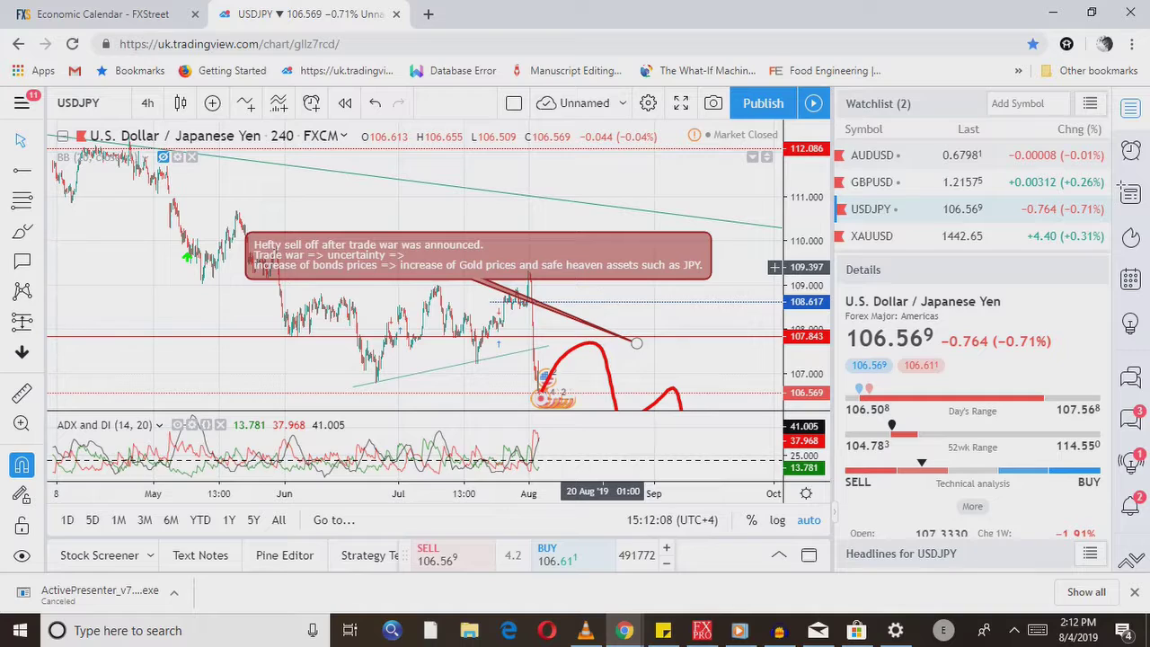
pyautogui.scroll(5, 498, 280)
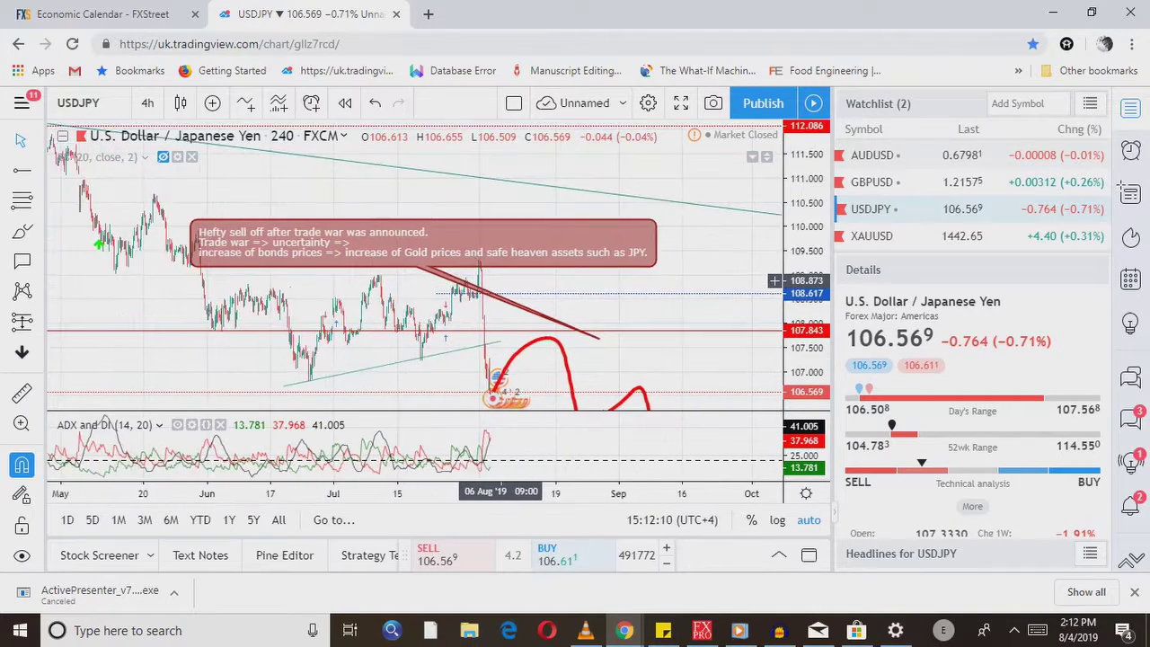
pyautogui.scroll(2, 498, 280)
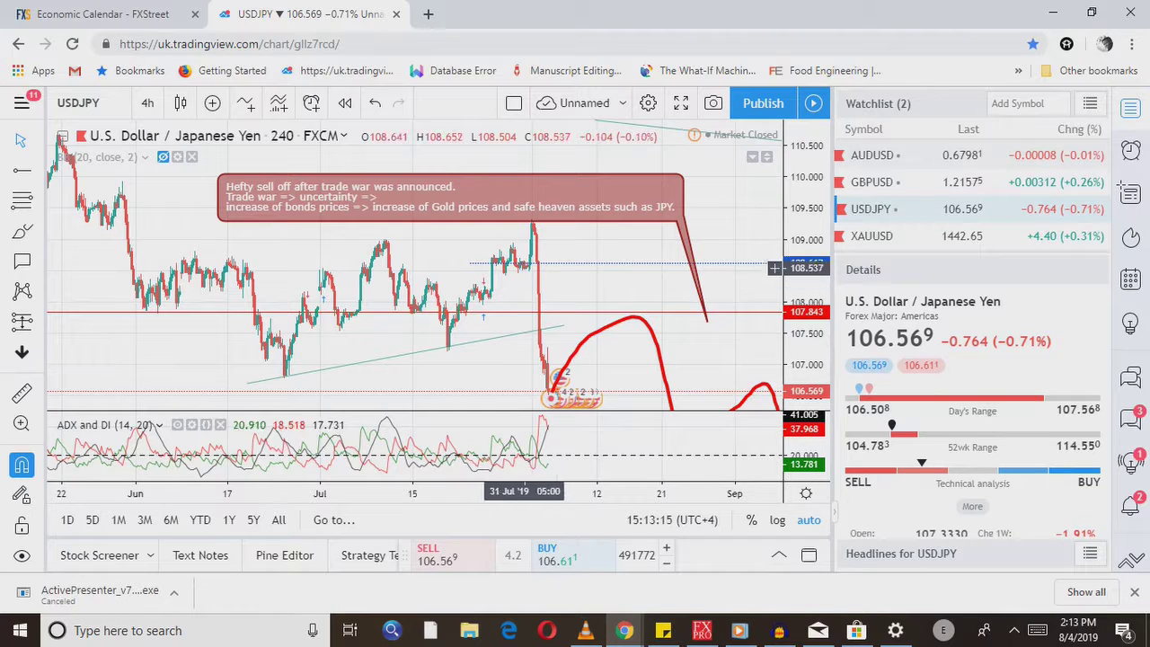
# Open the EURJPY chart from further down the watchlist and look through the pairs below it
pyautogui.scroll(-1, 1097, 225)
pyautogui.scroll(-1, 970, 199)
pyautogui.scroll(1, 970, 198)
pyautogui.click(970, 179)
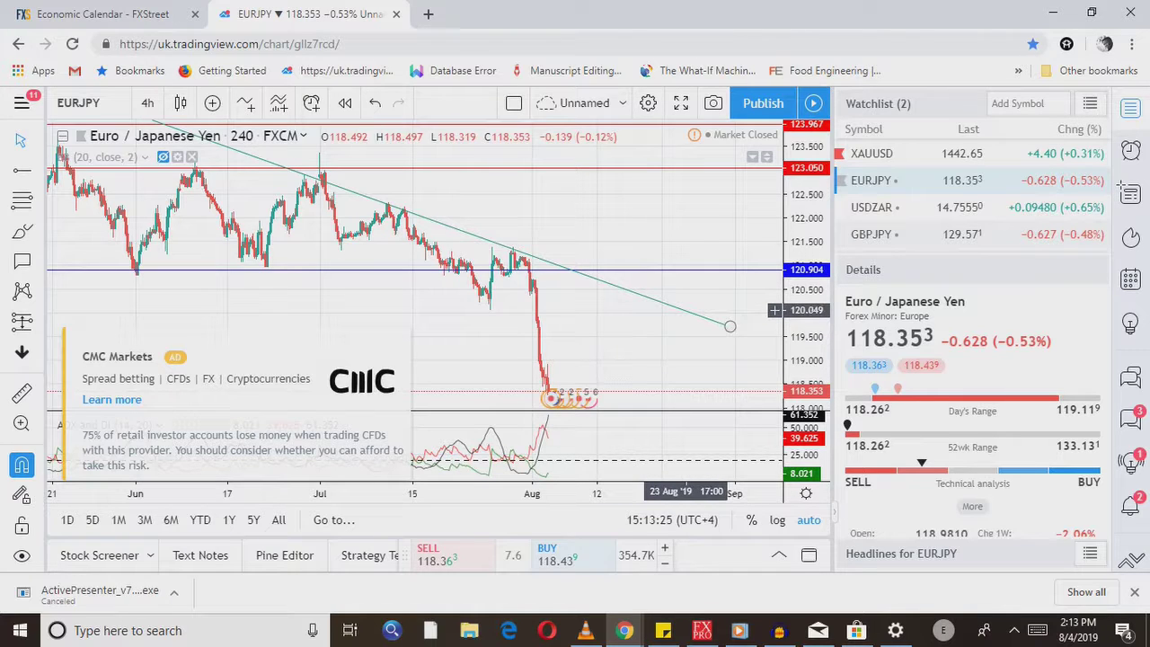
pyautogui.scroll(-1, 1100, 183)
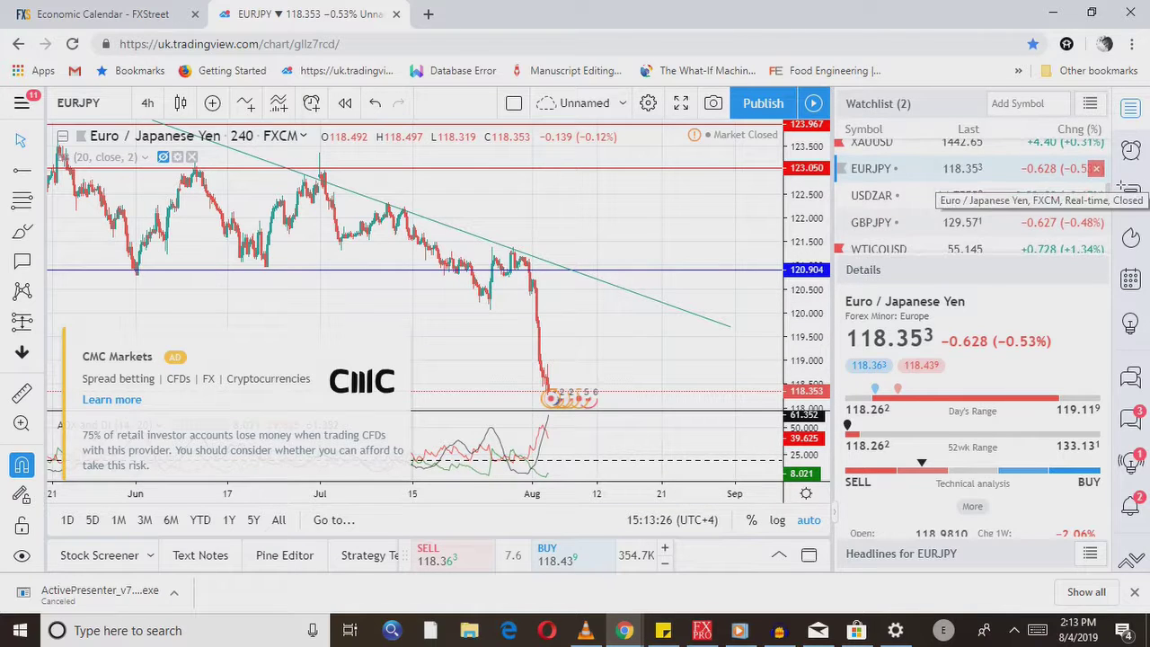
# Open the GBPJPY chart from the watchlist and close the advertisement covering part of the chart
pyautogui.click(1060, 222)
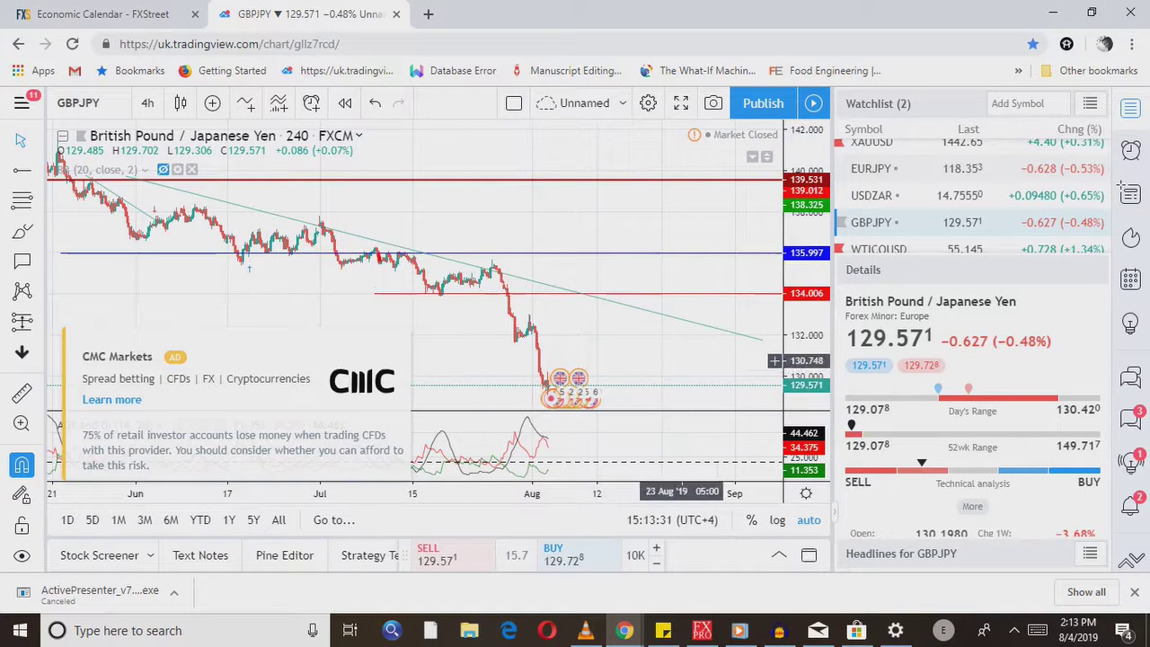
pyautogui.click(402, 339)
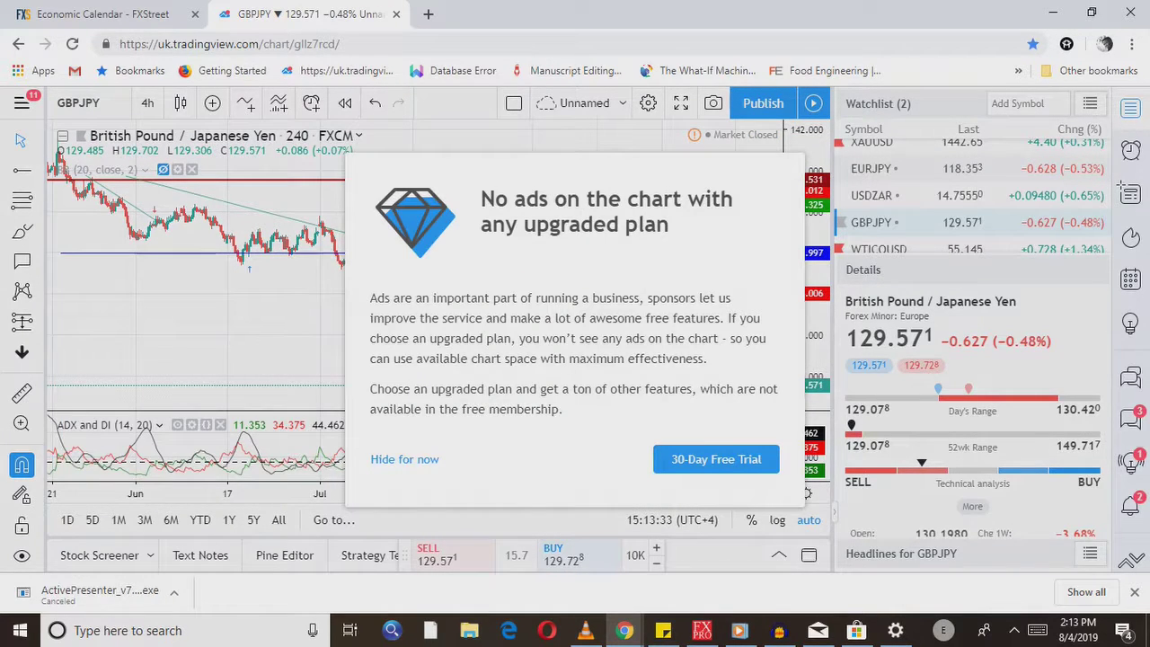
pyautogui.press('Escape')
# Switch to the XAUUSD chart and examine the four-hour candles around the rising trendline and the drawn rebound path
pyautogui.scroll(2, 973, 197)
pyautogui.scroll(1, 988, 203)
pyautogui.click(988, 228)
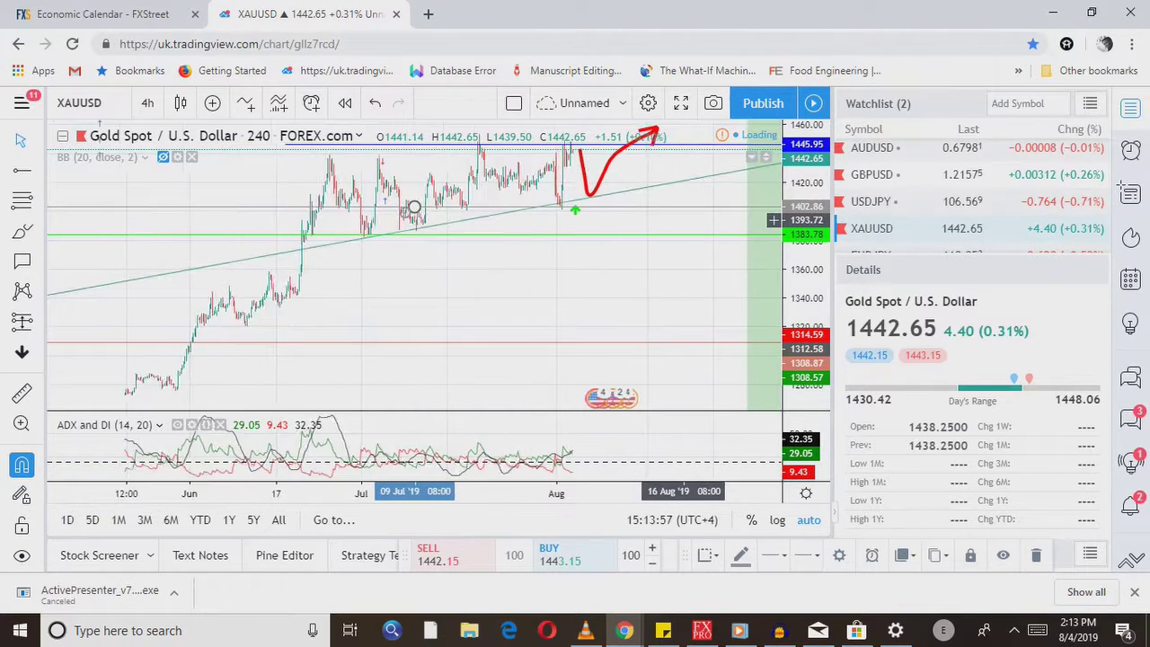
pyautogui.scroll(-2, 774, 220)
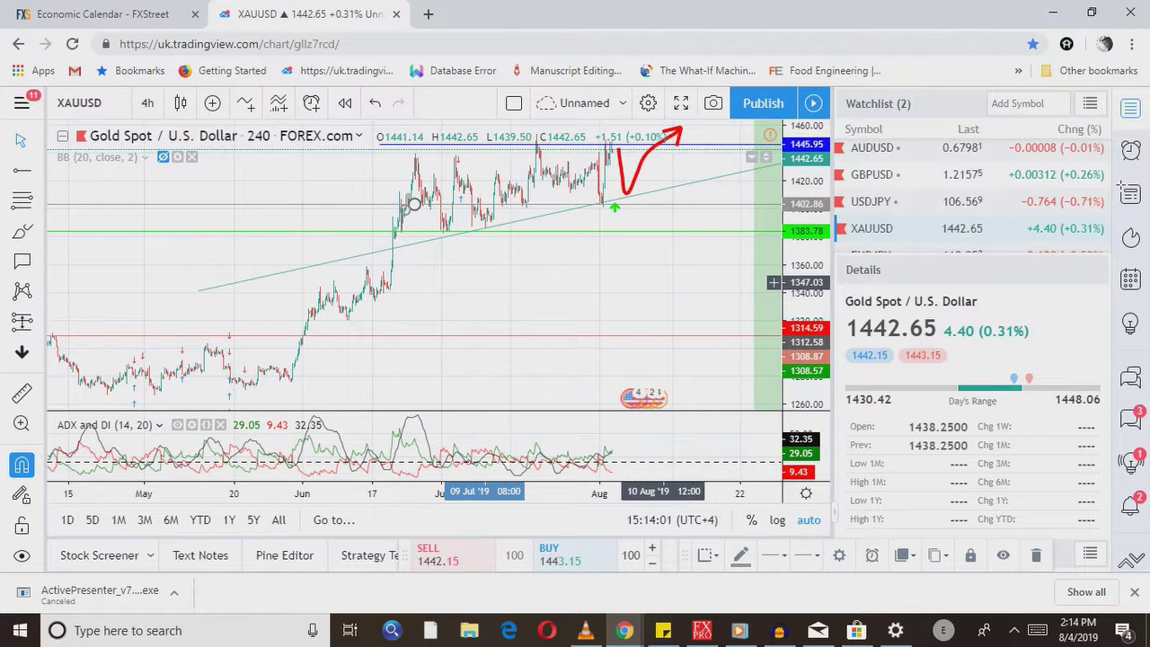
pyautogui.hscroll(5, 413, 205)
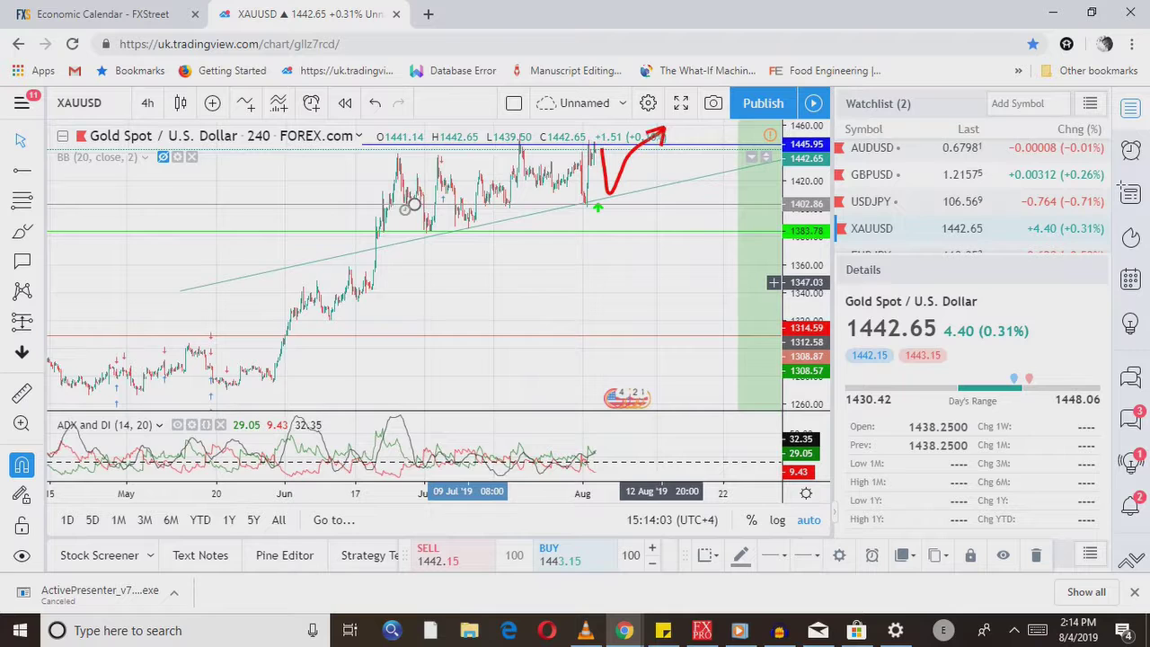
pyautogui.scroll(2, 413, 205)
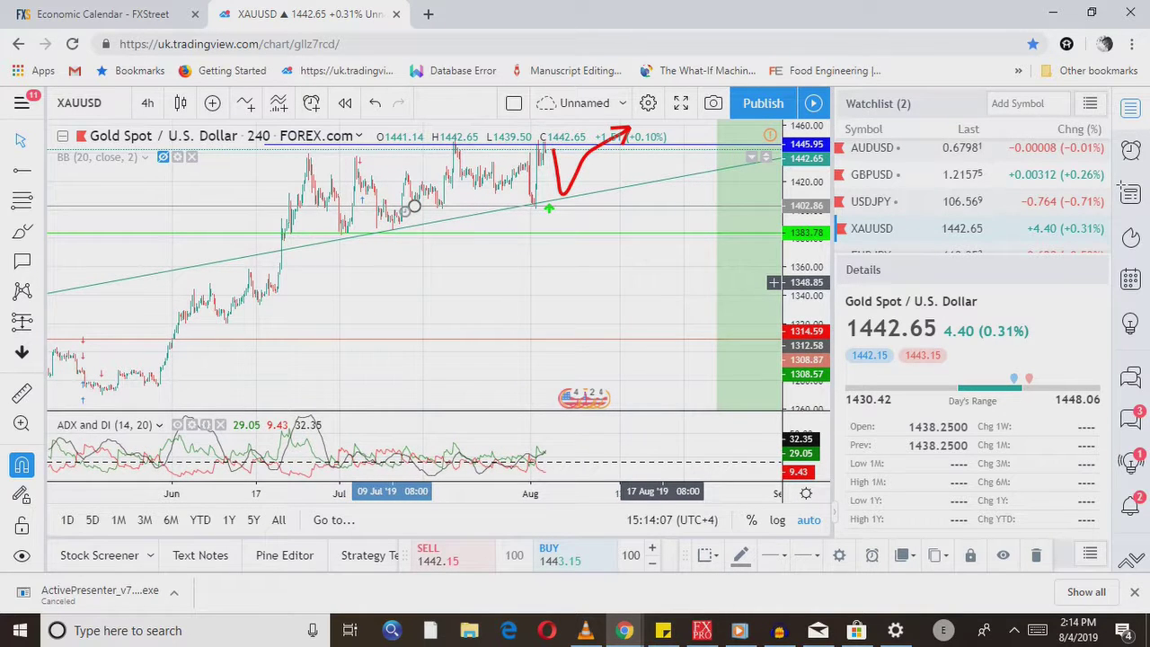
# Open the WTICOUSD chart from further down the watchlist and set its interval to 1 day
pyautogui.scroll(-2, 1033, 206)
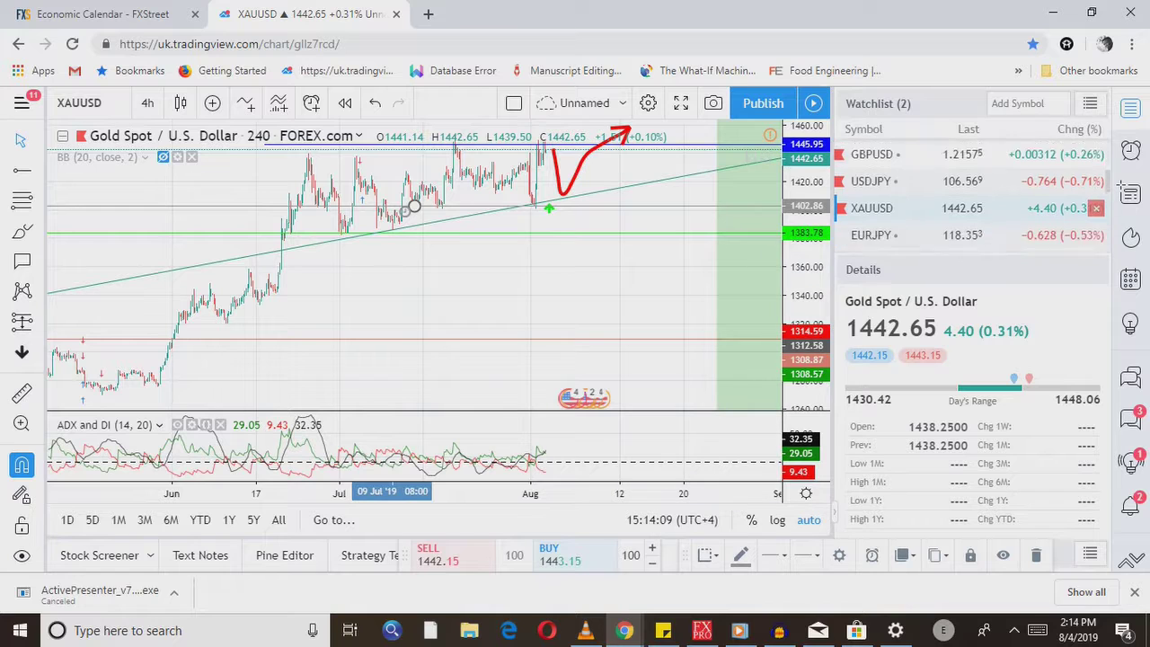
pyautogui.scroll(-2, 971, 224)
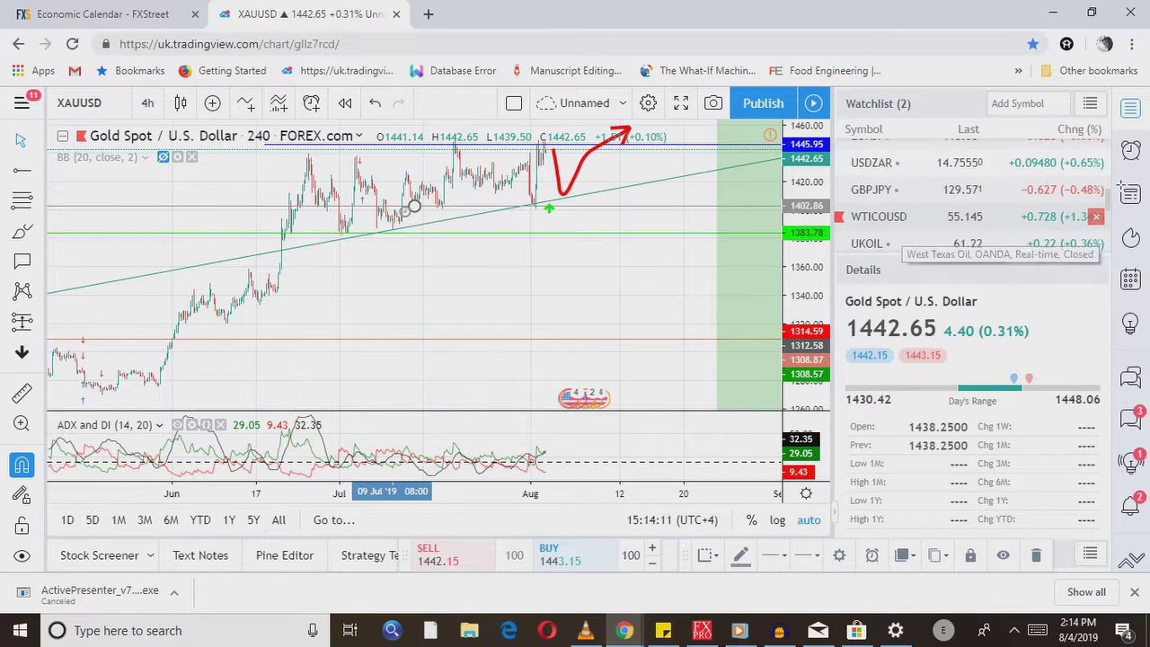
pyautogui.click(971, 216)
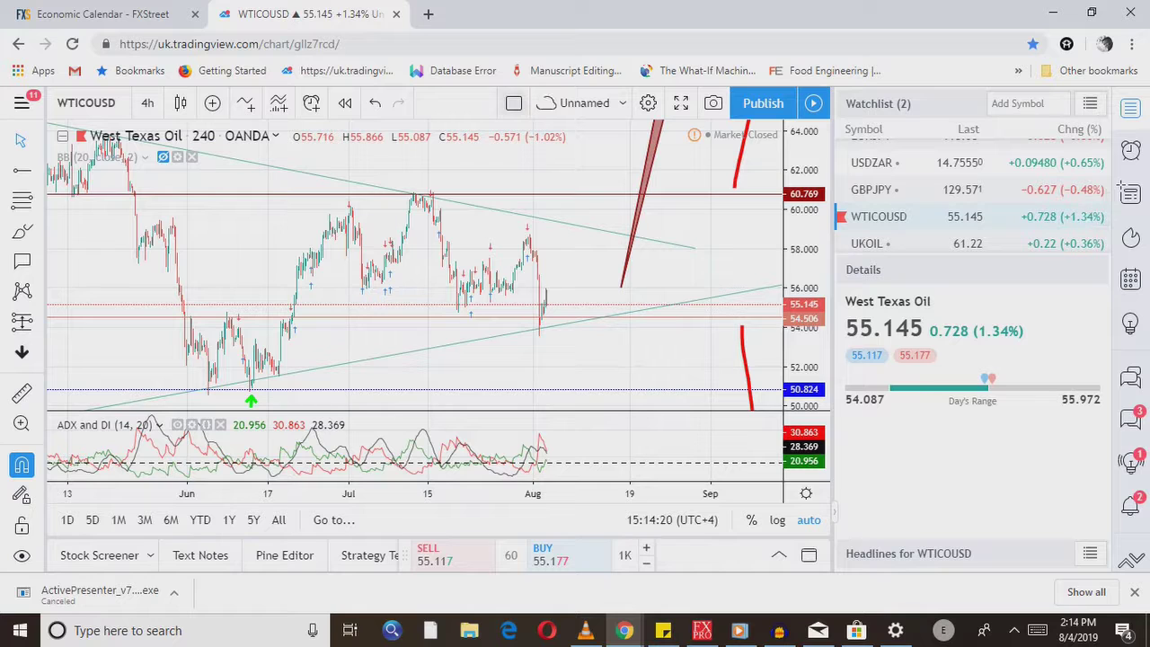
pyautogui.click(147, 102)
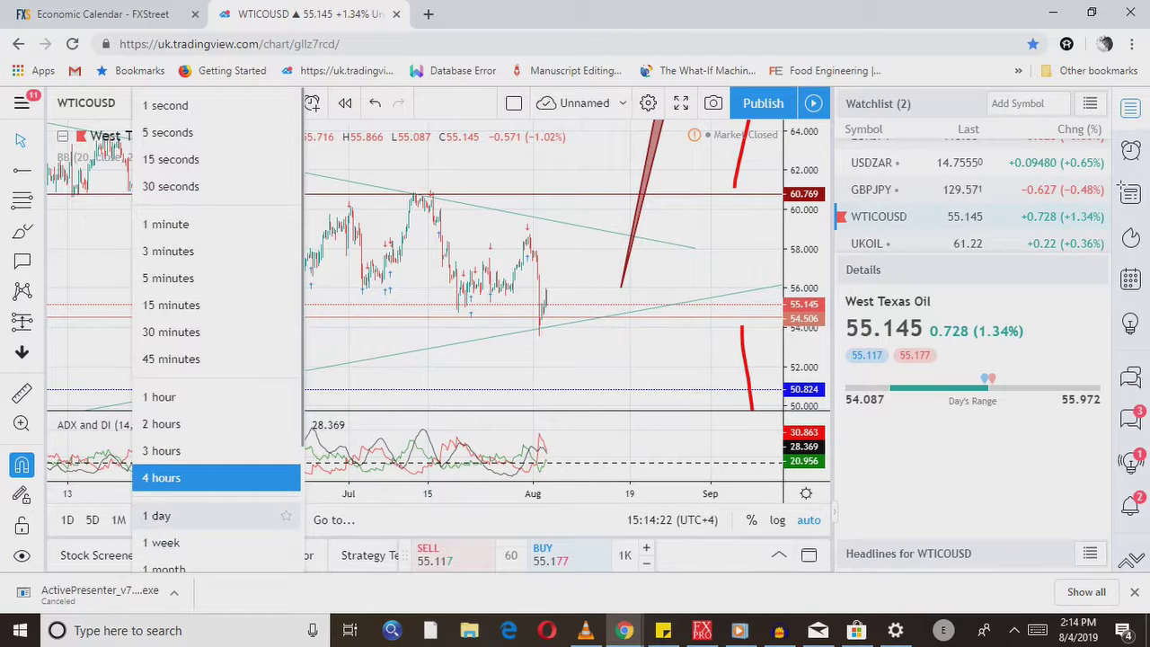
pyautogui.click(179, 515)
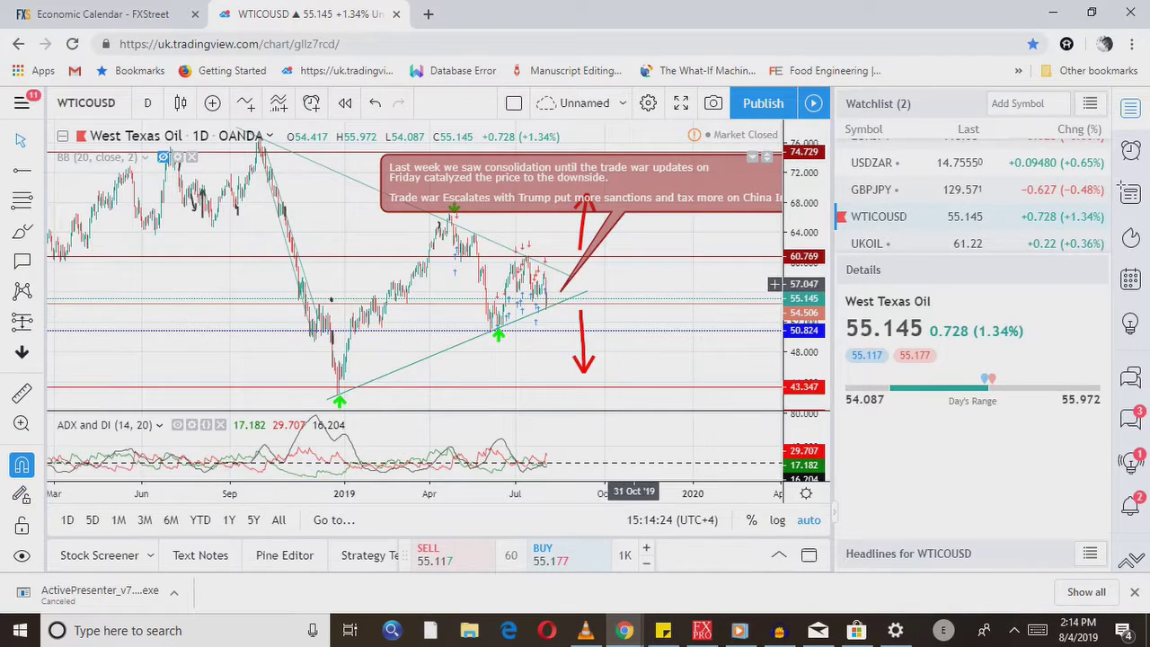
# Move the red downward arrow on the WTICOUSD chart back to the latest candles at the rising trendline
pyautogui.scroll(2, 644, 297)
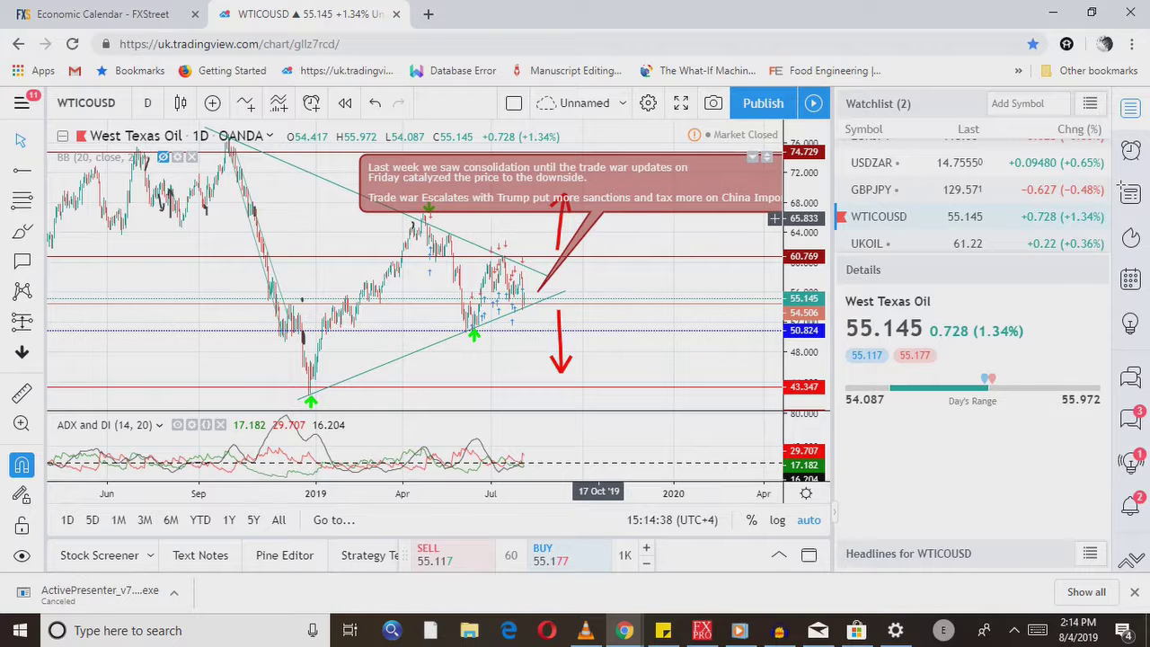
pyautogui.scroll(3, 499, 260)
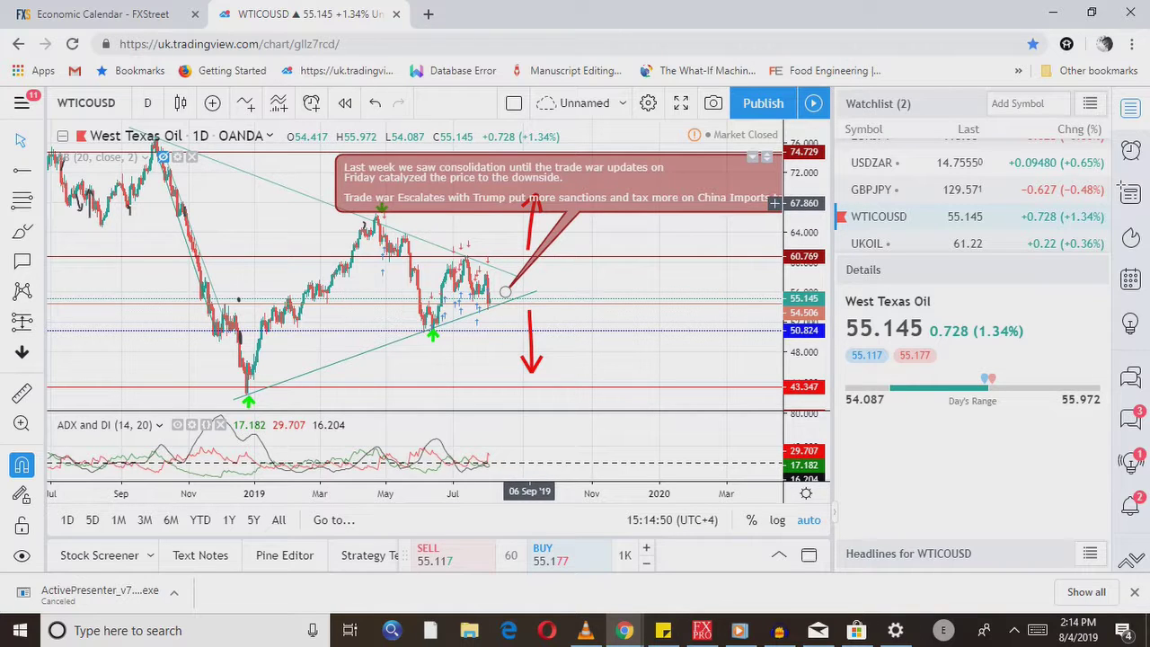
pyautogui.hscroll(3, 530, 203)
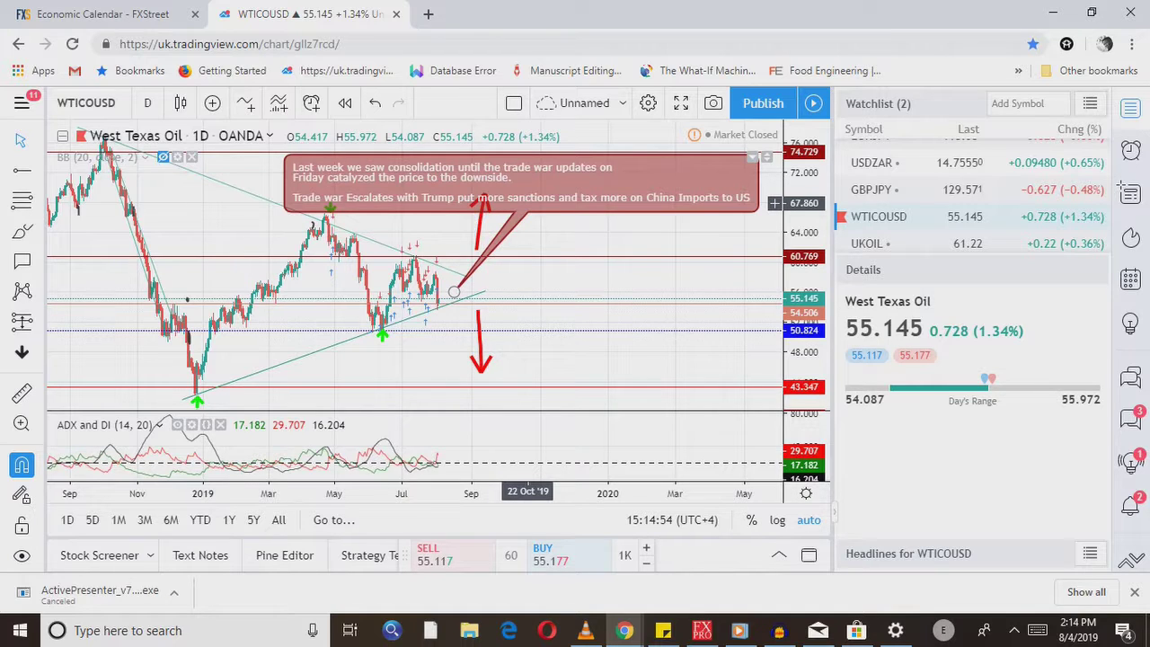
pyautogui.moveTo(477, 328); pyautogui.dragTo(443, 327)
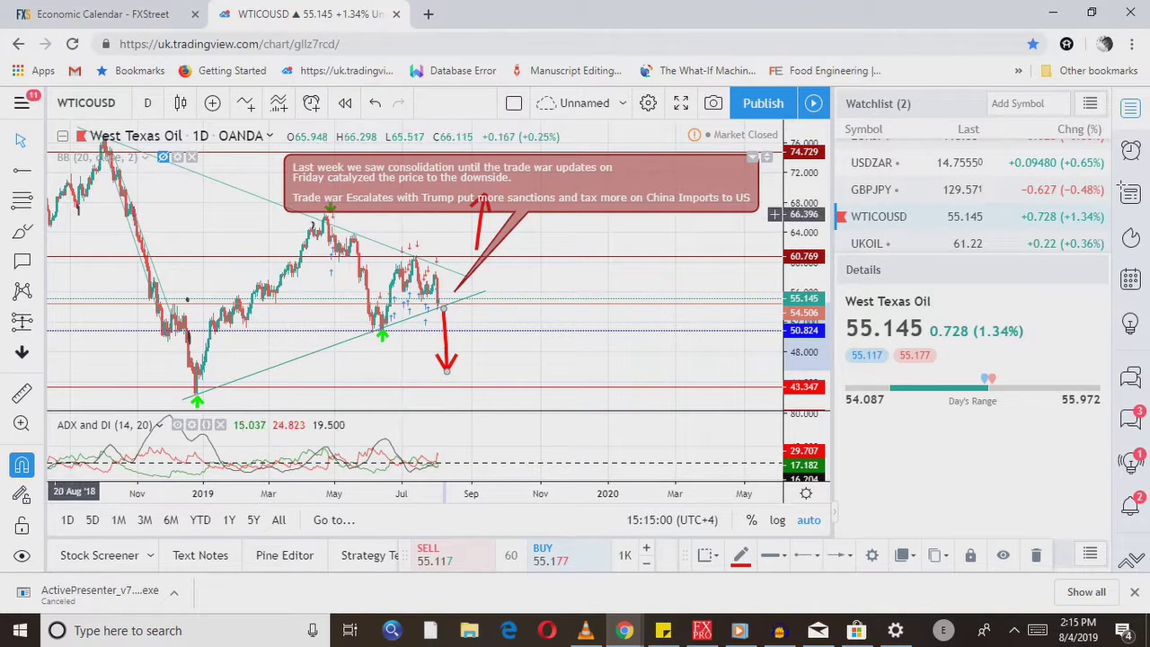
# Brush a red path rising from the latest WTICOUSD candle to the falling trendline and dropping to about 51, and delete the upward arrow
pyautogui.click(40, 232)
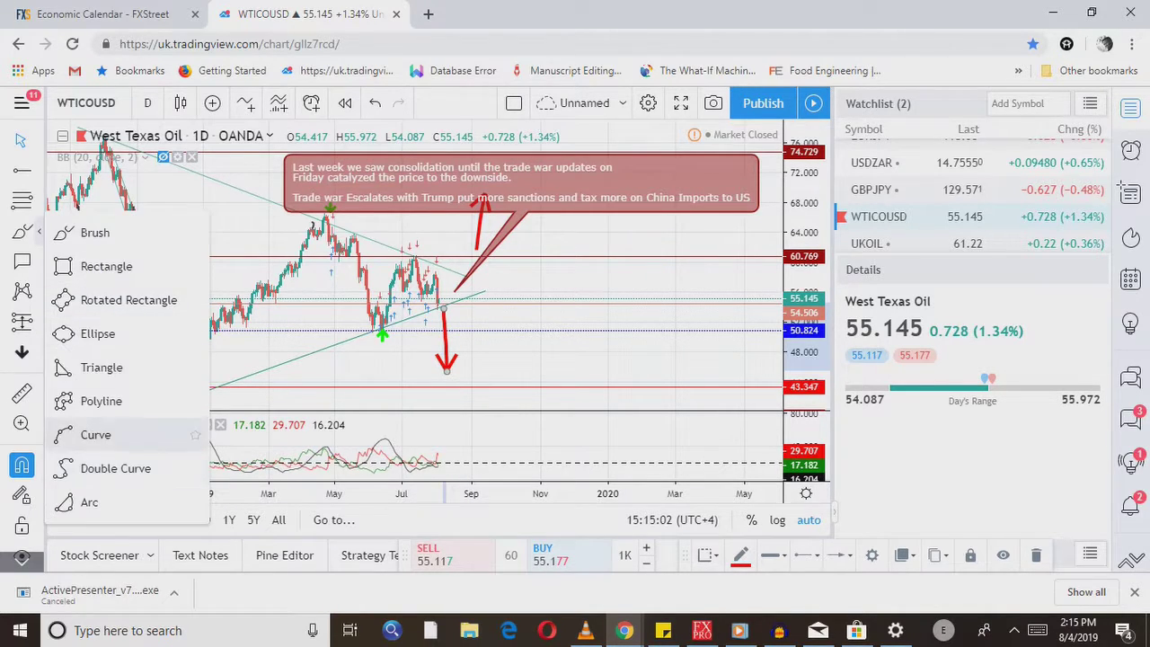
pyautogui.click(90, 223)
pyautogui.moveTo(453, 308)
pyautogui.mouseDown()
pyautogui.moveTo(438, 288)
pyautogui.moveTo(454, 266)
pyautogui.moveTo(467, 275)
pyautogui.moveTo(467, 328)
pyautogui.mouseUp()
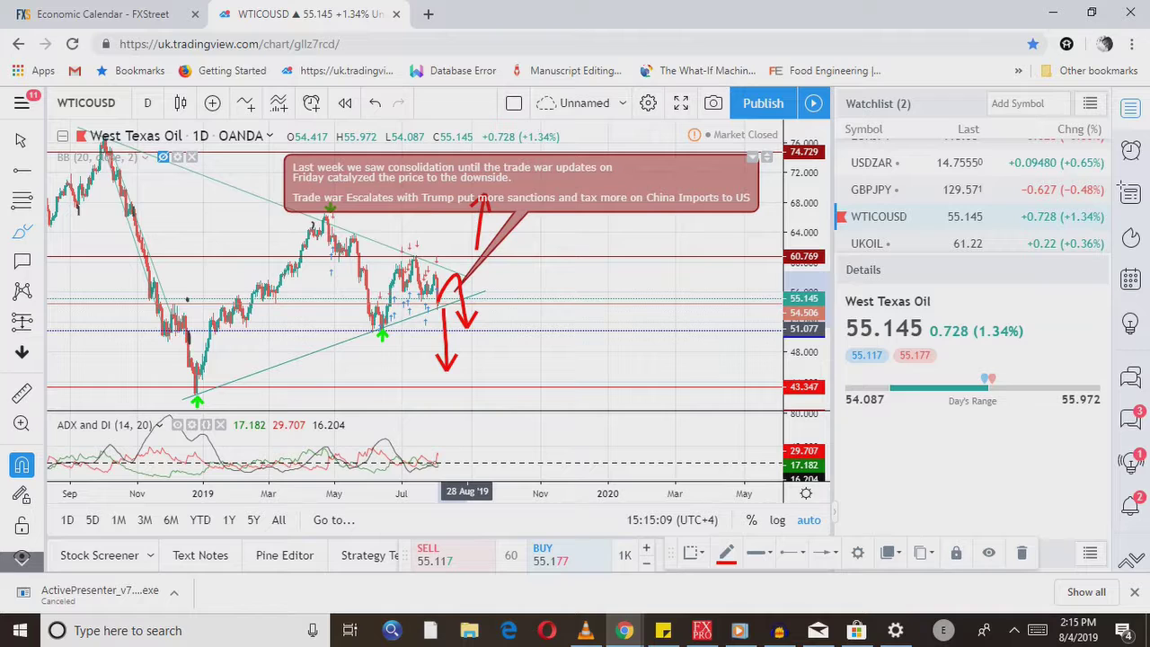
pyautogui.click(467, 329)
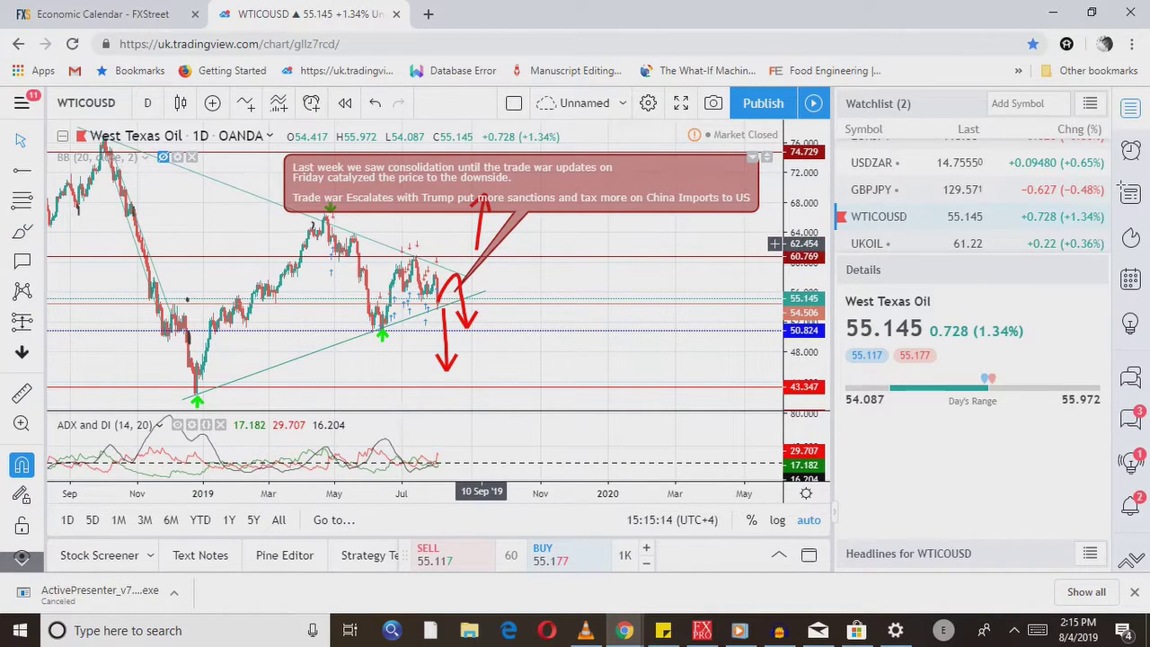
pyautogui.click(477, 241)
pyautogui.press('Delete')
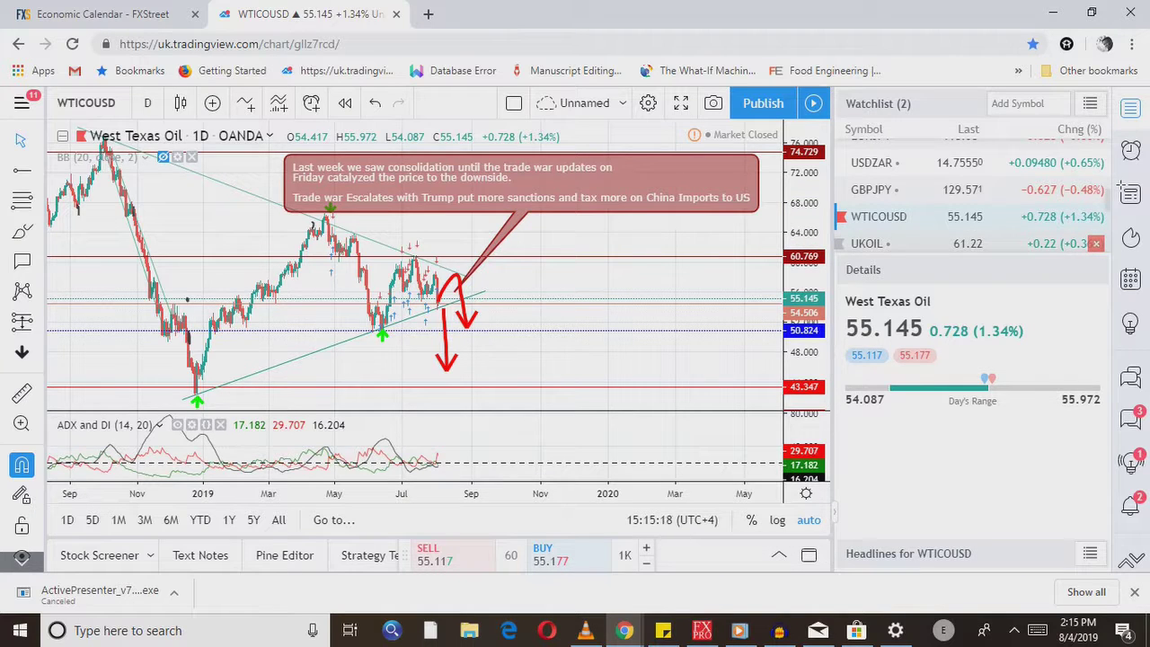
# Switch to the UKOIL chart and set its interval to 4 hours
pyautogui.click(1087, 243)
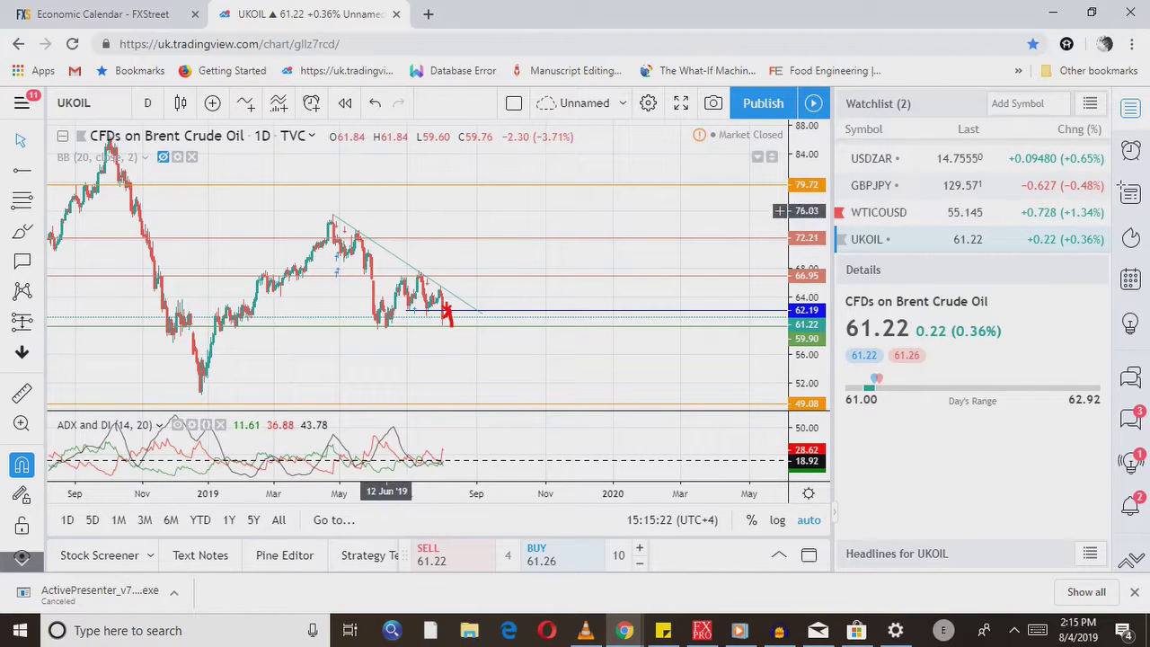
pyautogui.click(148, 103)
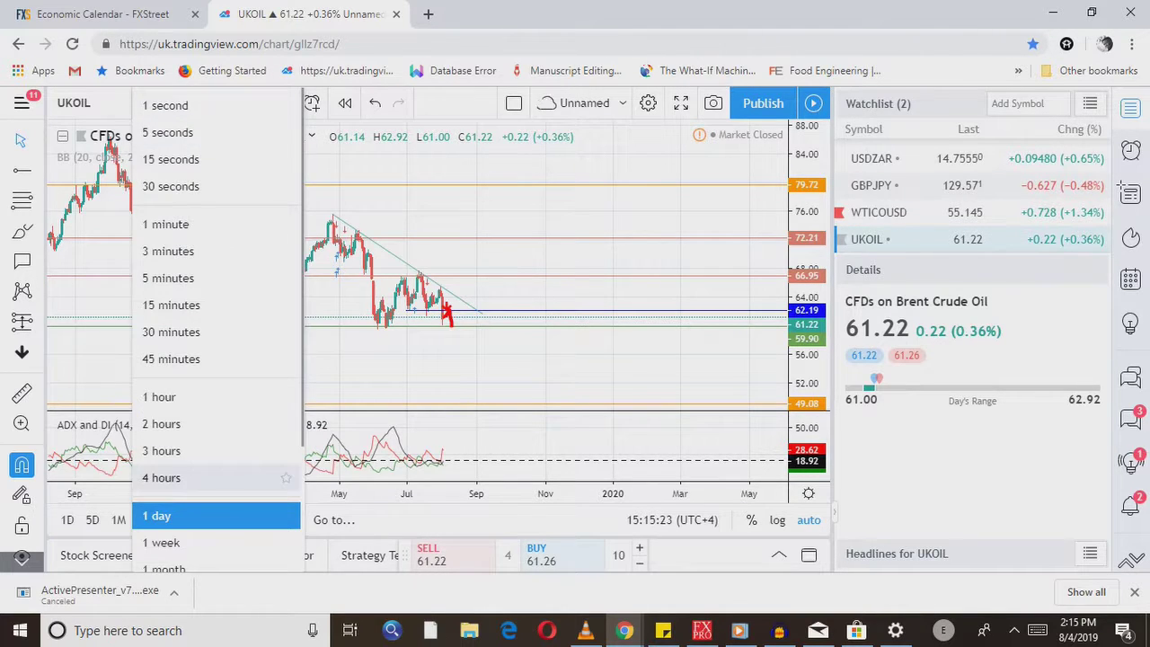
pyautogui.click(171, 477)
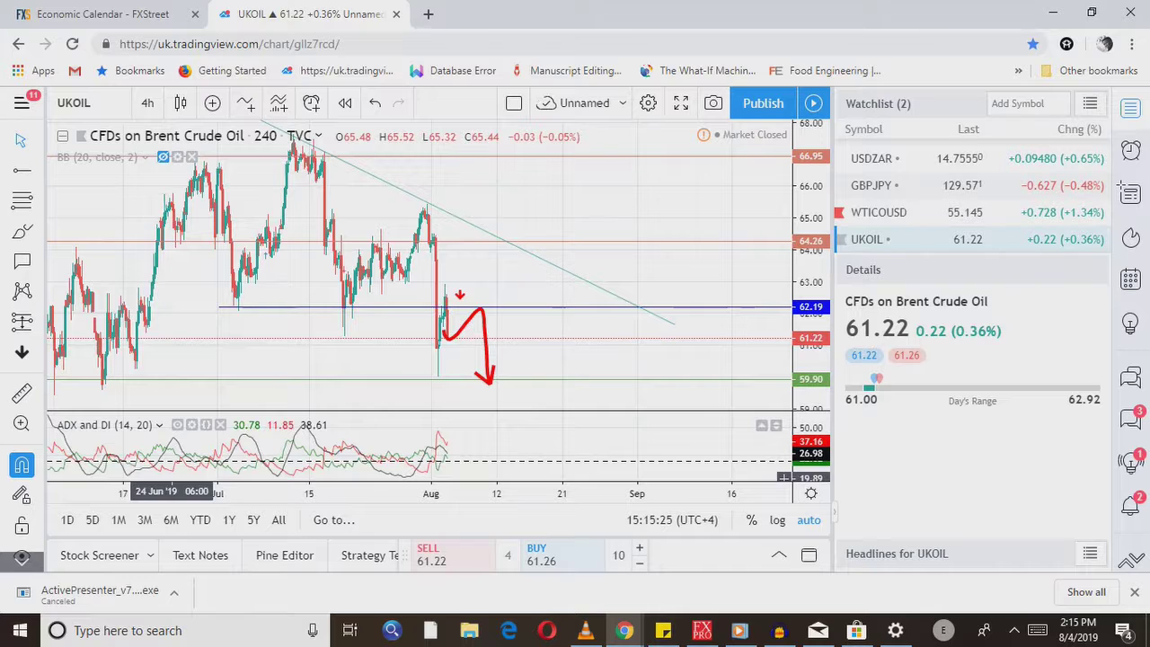
# Examine the UKOIL downtrend, the red down marker near the 62.19 level and the projected drop to 59.90
pyautogui.scroll(-3, 784, 389)
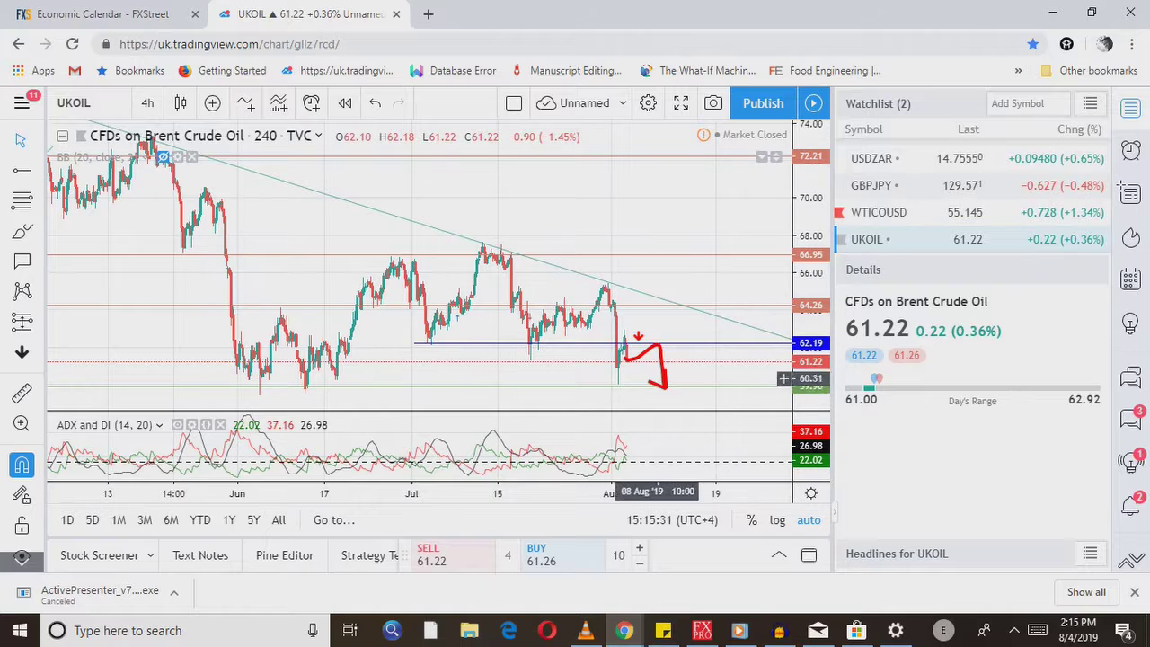
pyautogui.hscroll(3, 784, 332)
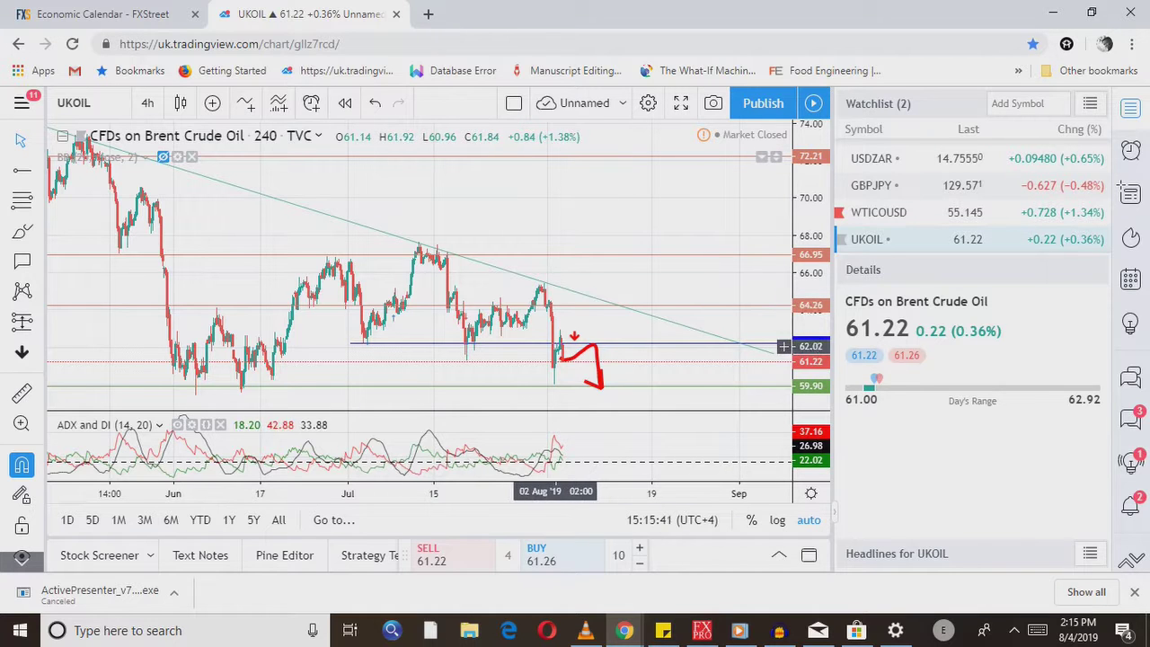
pyautogui.click(574, 336)
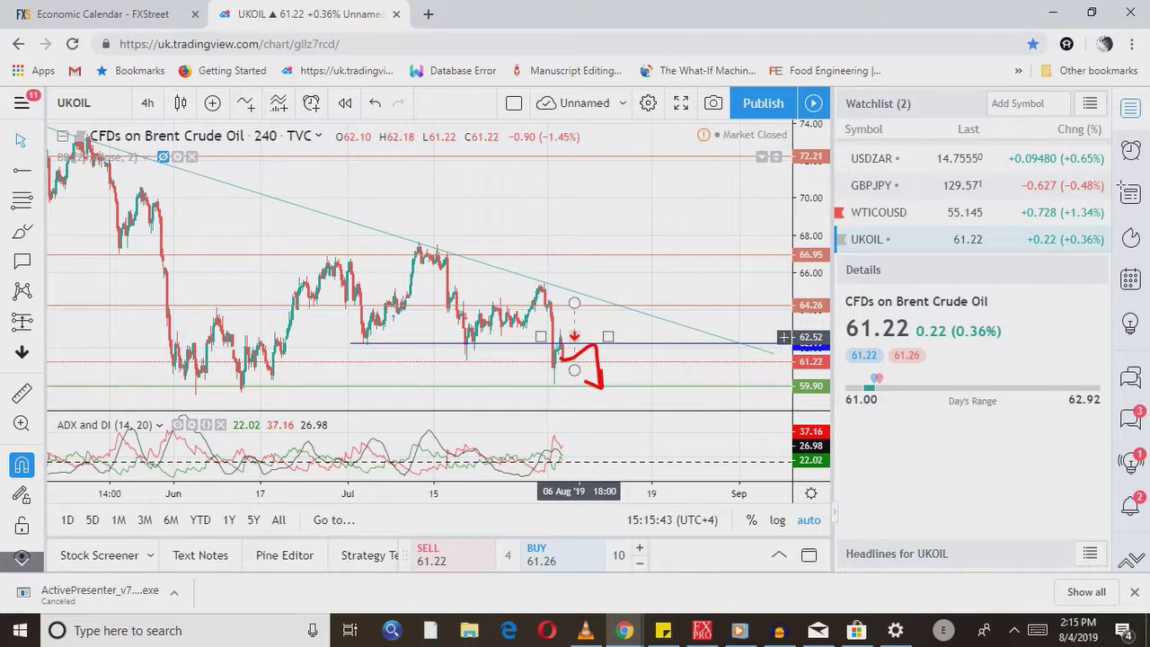
pyautogui.click(600, 387)
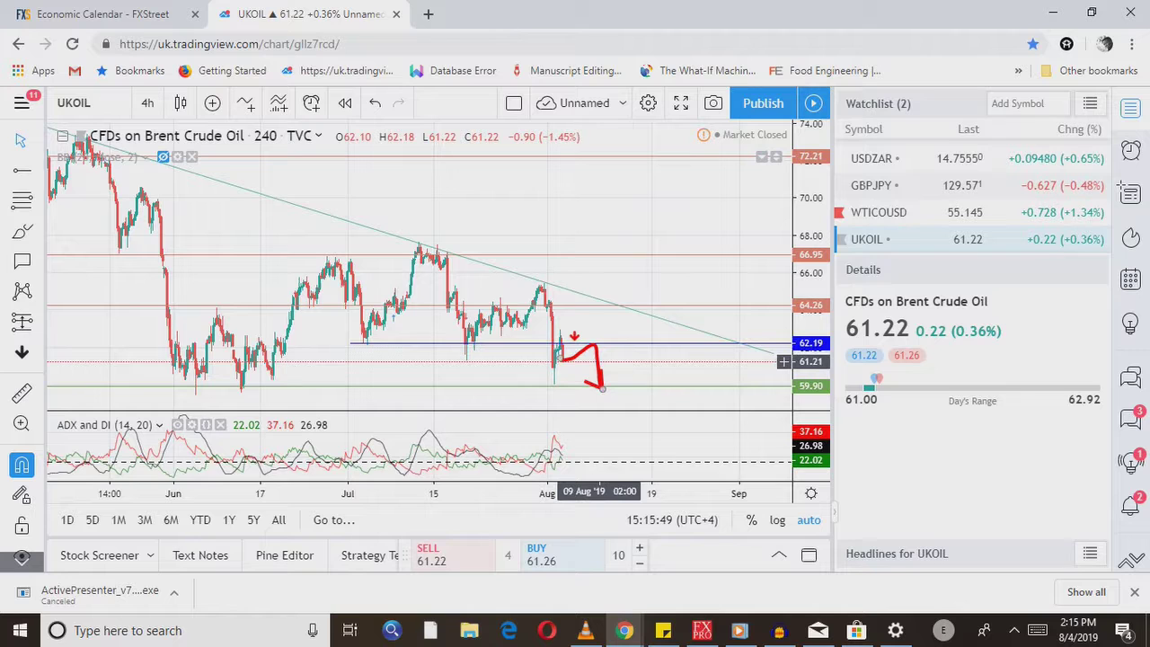
pyautogui.scroll(-2, 598, 361)
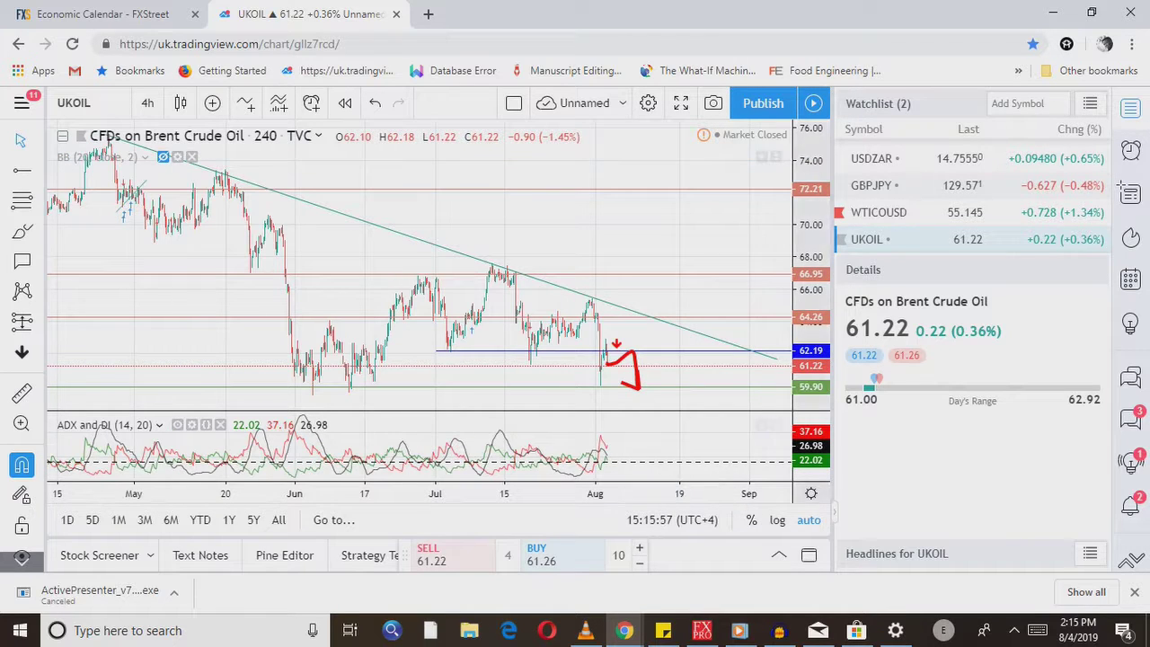
# Open the BTCUSD chart and examine the drawn breakout and ranging paths around the 11047.53 resistance and the green support line
pyautogui.scroll(-1, 1120, 187)
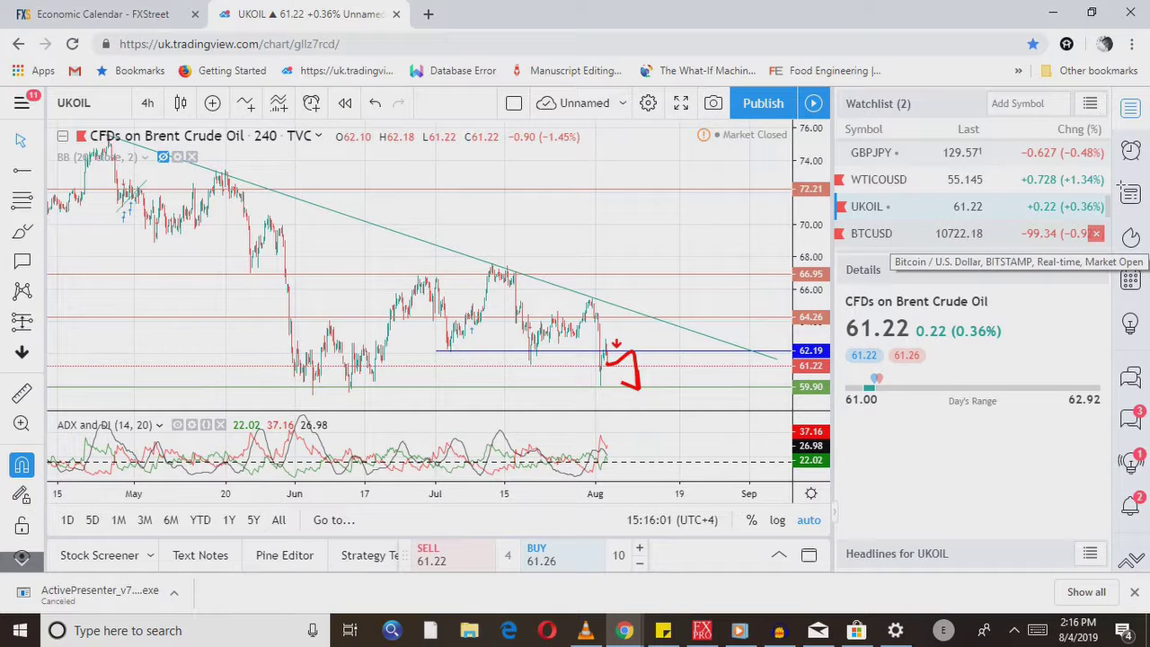
pyautogui.click(899, 232)
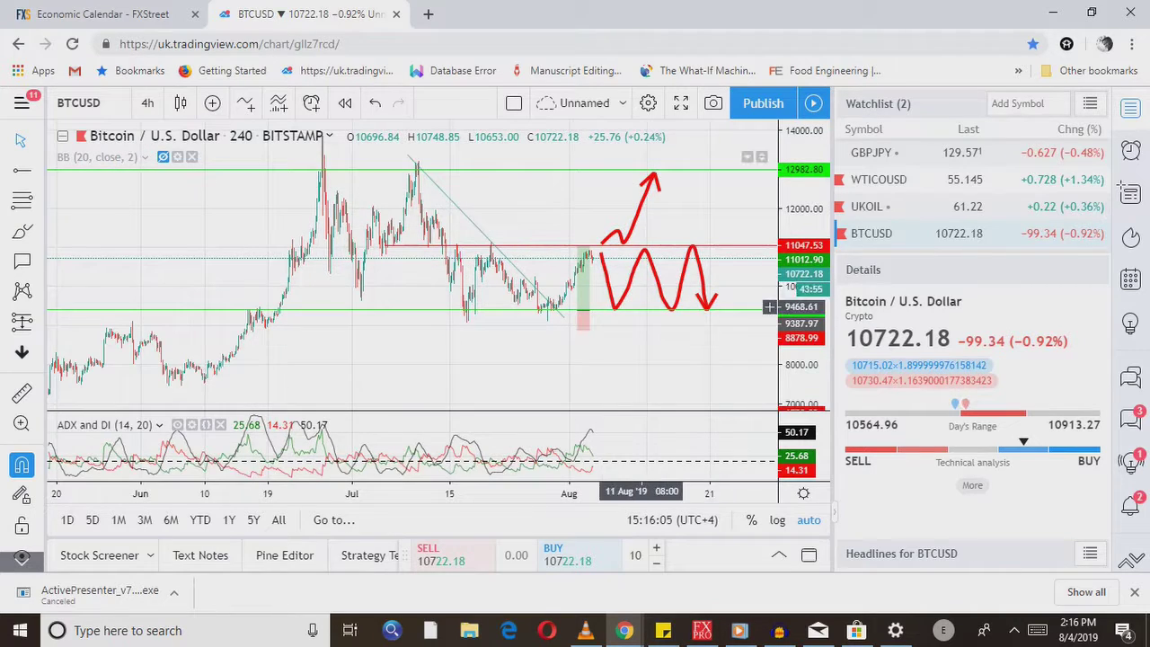
pyautogui.scroll(1, 640, 306)
pyautogui.scroll(3, 769, 306)
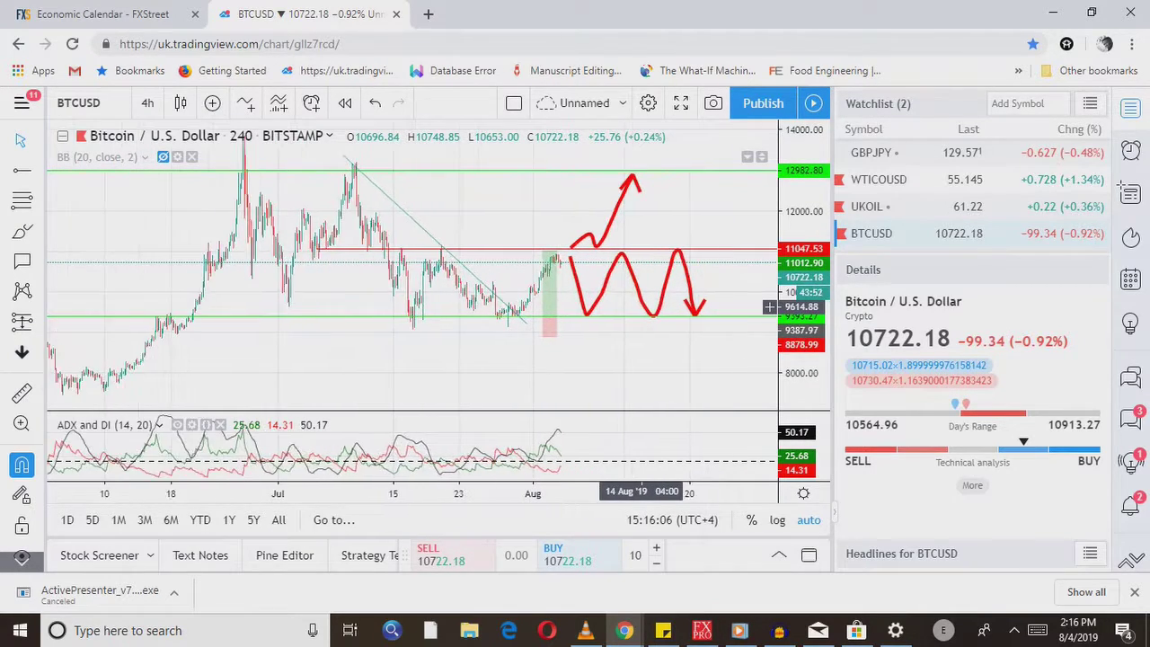
pyautogui.scroll(1, 782, 307)
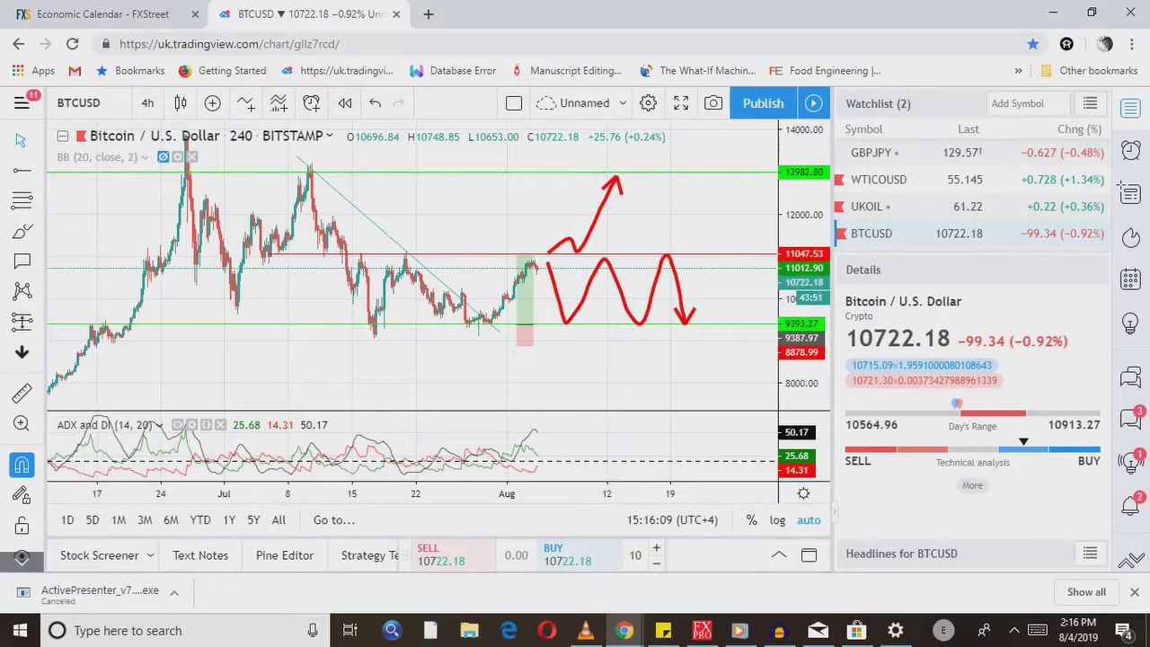
pyautogui.scroll(1, 783, 275)
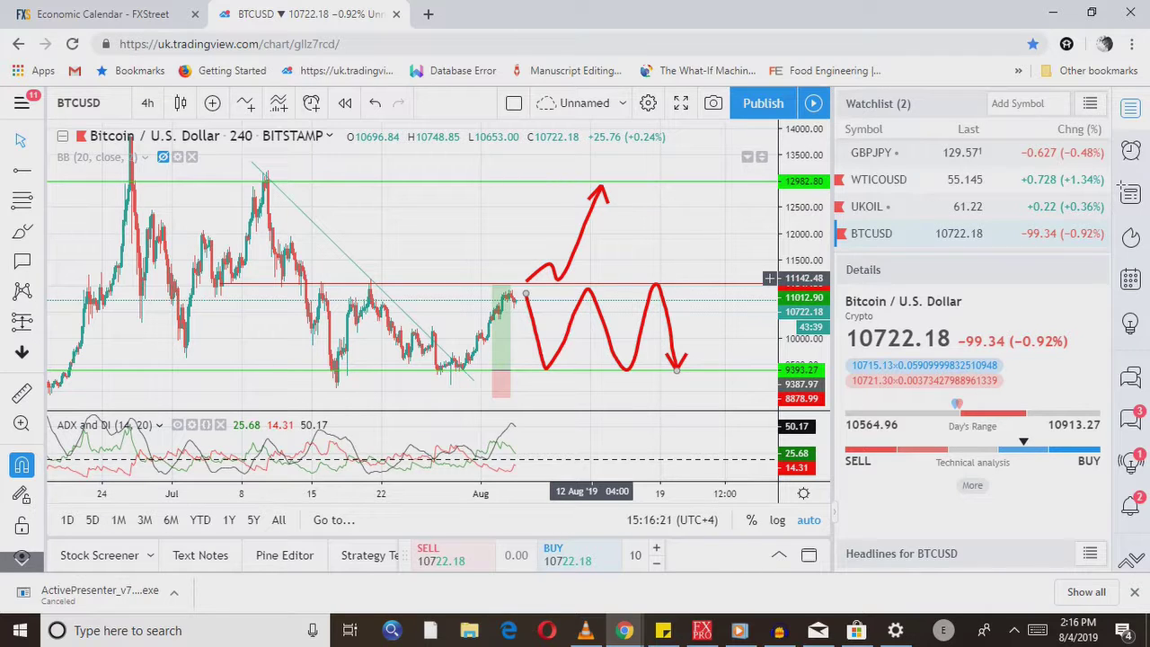
pyautogui.click(492, 368)
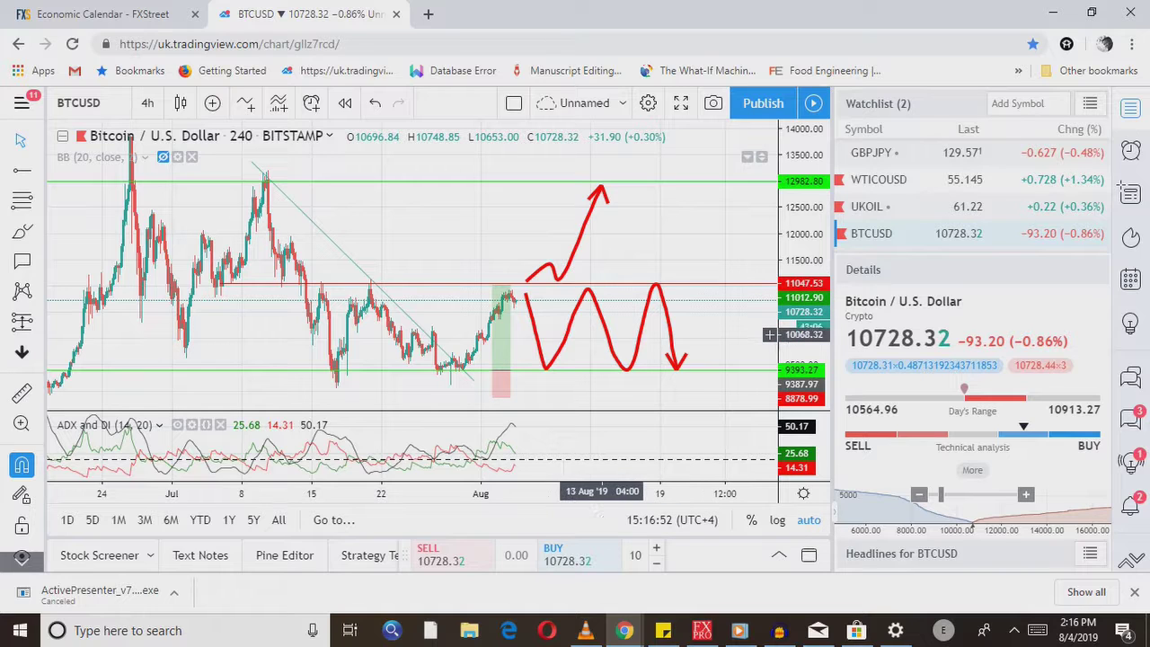
pyautogui.click(604, 330)
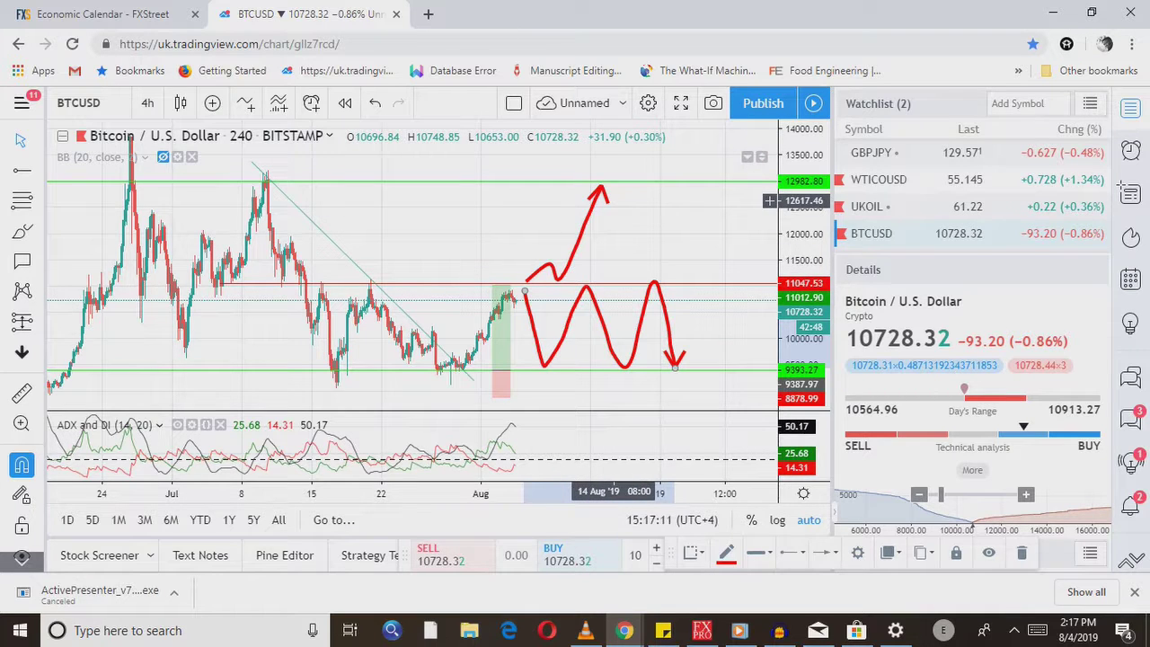
# Move two symbols down the watchlist to the LTCUSD chart to view its rising trendline and projected upward path
pyautogui.press('Down')
pyautogui.press('Down')
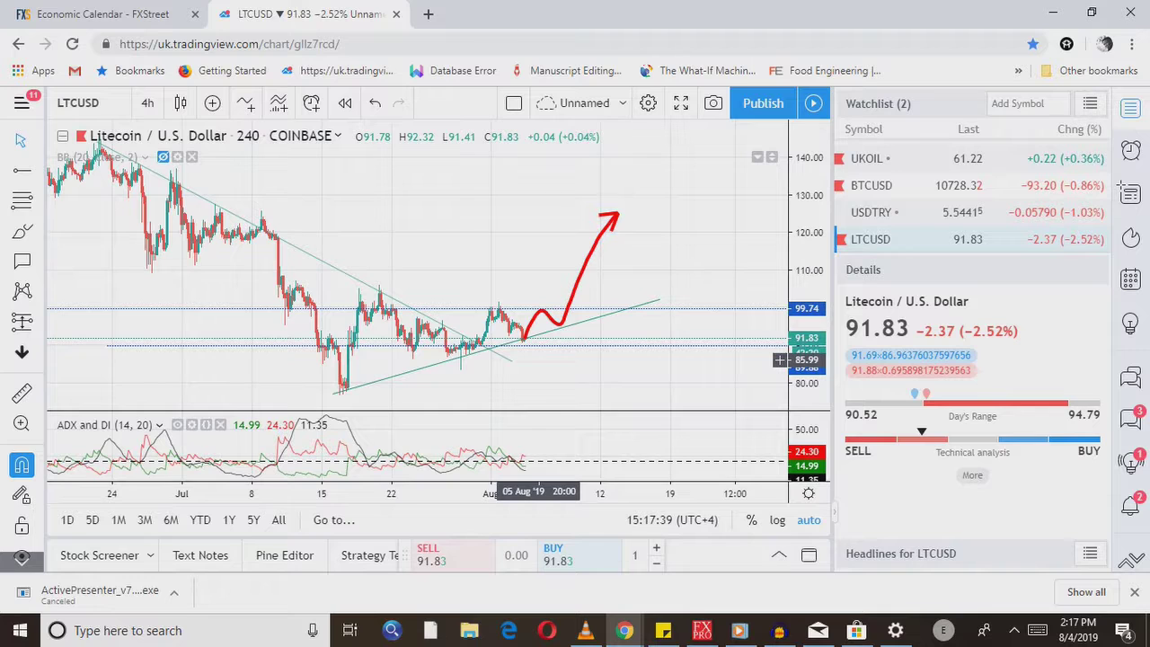
# Open the ETHUSD chart from the watchlist and bring the latest candles along the rising trendline into closer view
pyautogui.scroll(-1, 970, 197)
pyautogui.click(899, 239)
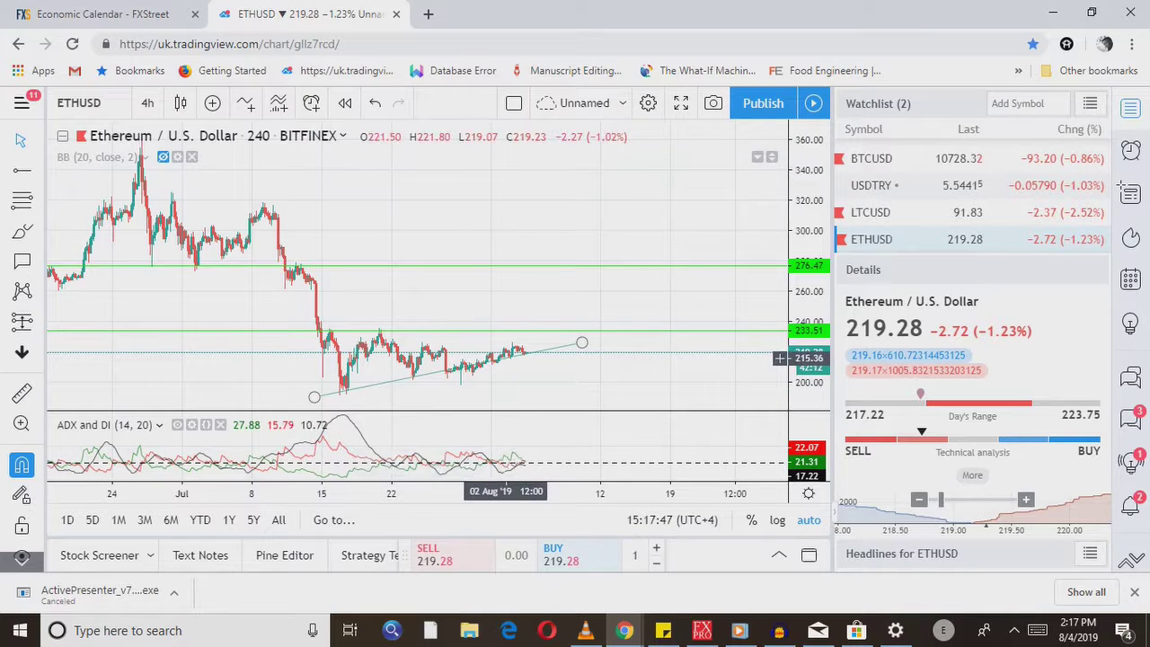
pyautogui.scroll(1, 506, 357)
pyautogui.scroll(1, 506, 358)
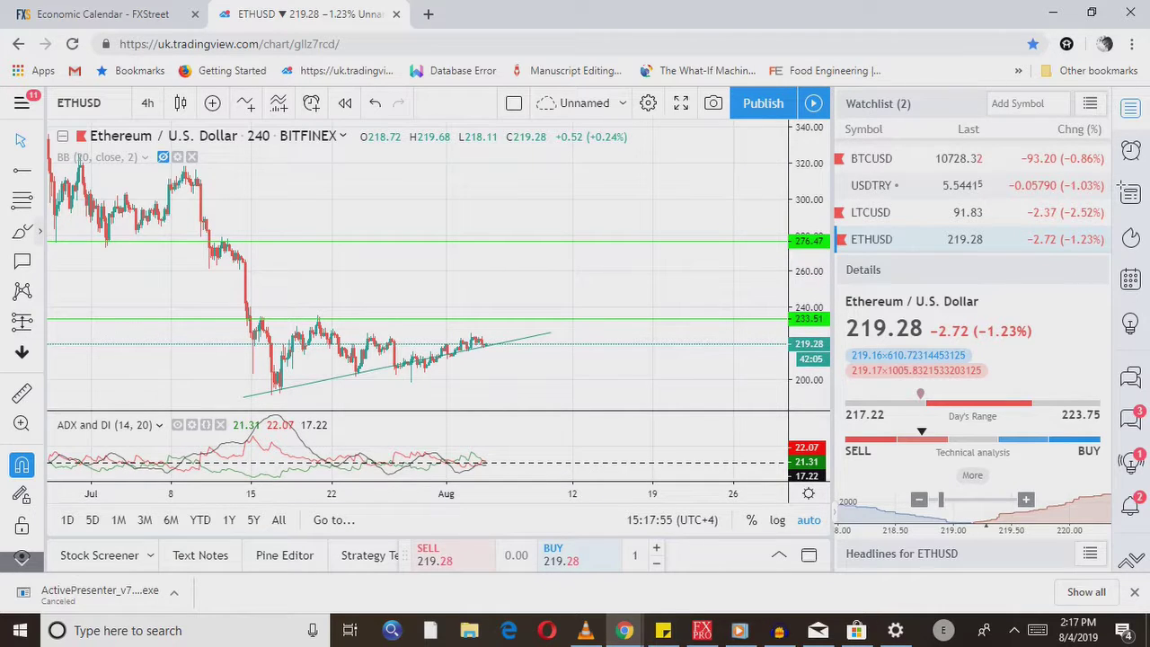
# Brush a red arrowed path from the latest ETHUSD candle up past 233.51, with a small pullback, to the green 276.47 line
pyautogui.click(40, 232)
pyautogui.click(95, 232)
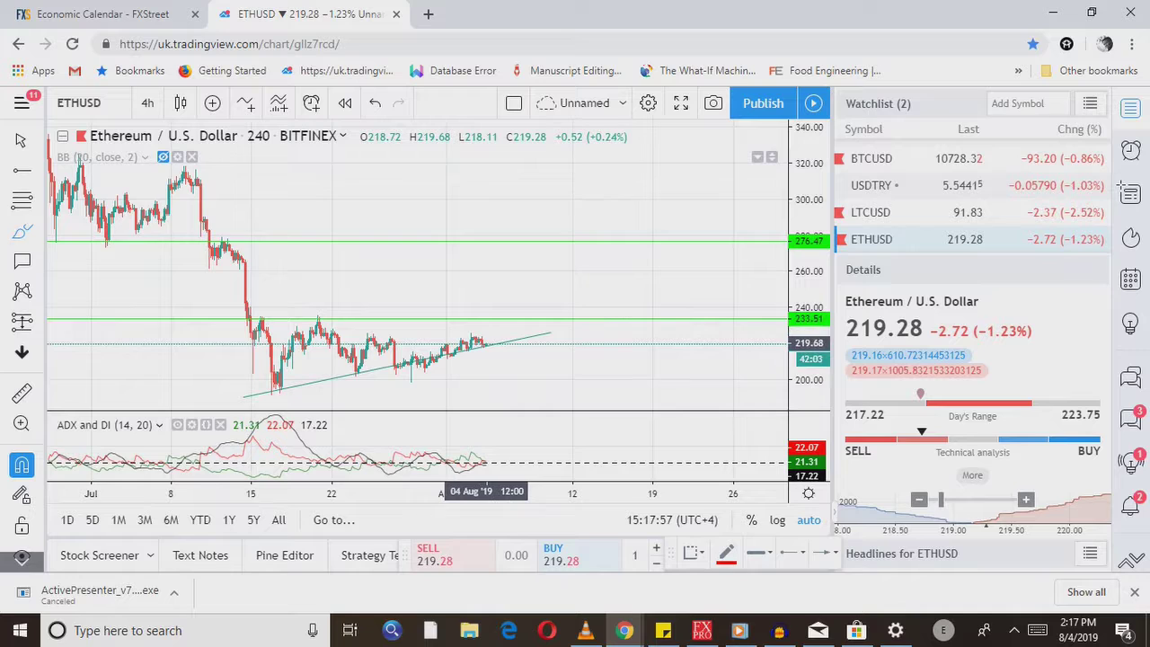
pyautogui.moveTo(486, 343)
pyautogui.mouseDown()
pyautogui.moveTo(517, 310)
pyautogui.moveTo(537, 306)
pyautogui.moveTo(542, 316)
pyautogui.moveTo(604, 241)
pyautogui.mouseUp()
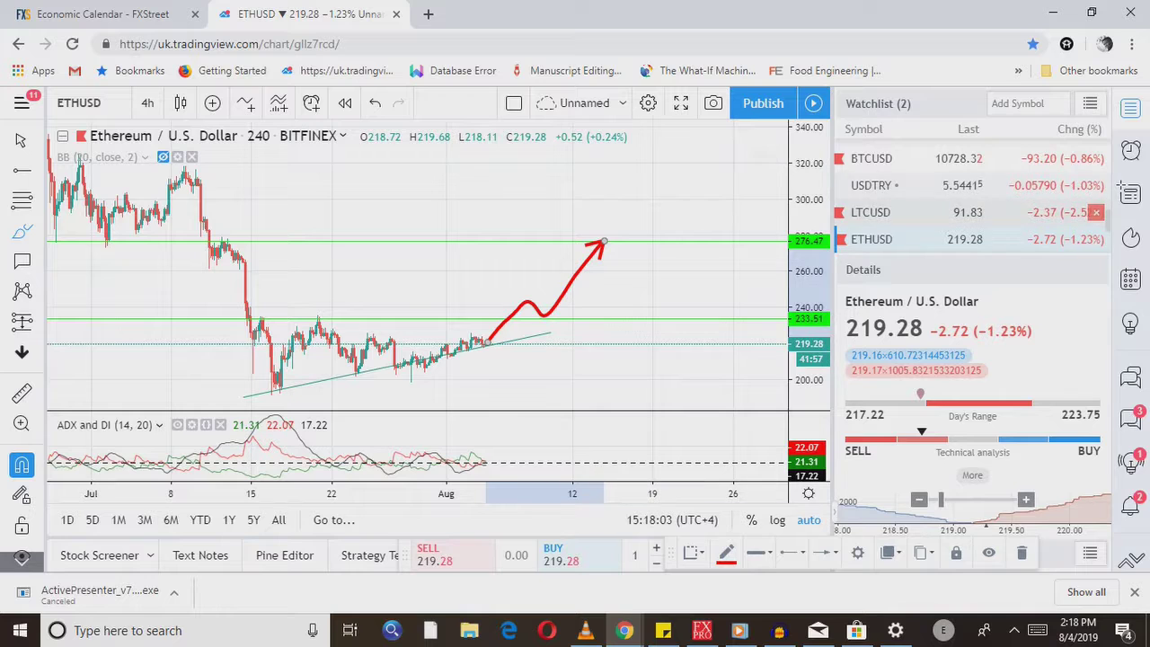
# Open the DAX chart and examine the gap down through the green 12003.37 line and the short-position box at the 12204.49 level
pyautogui.scroll(-4, 1114, 189)
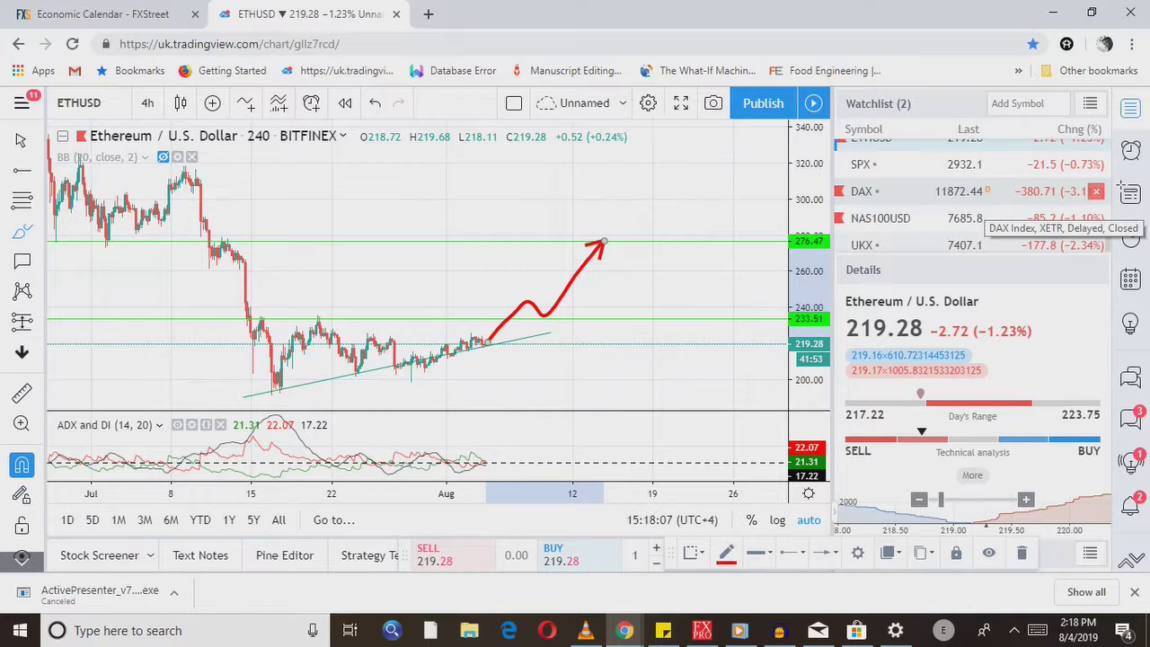
pyautogui.click(899, 191)
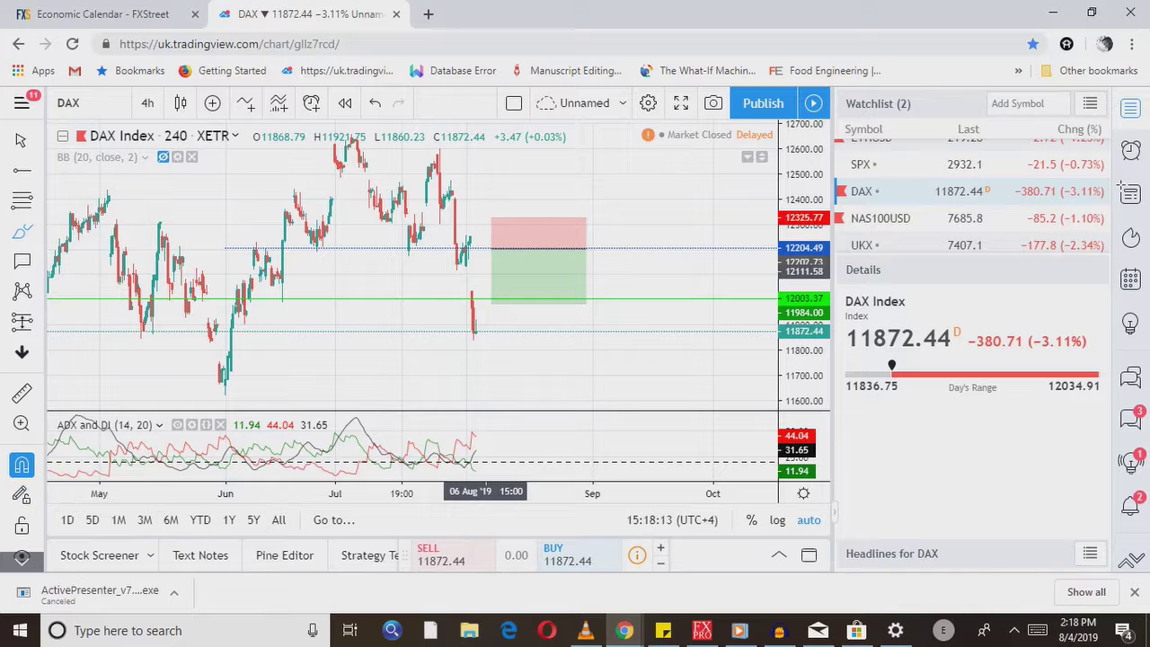
pyautogui.hscroll(-5, 486, 271)
pyautogui.hscroll(-1, 486, 271)
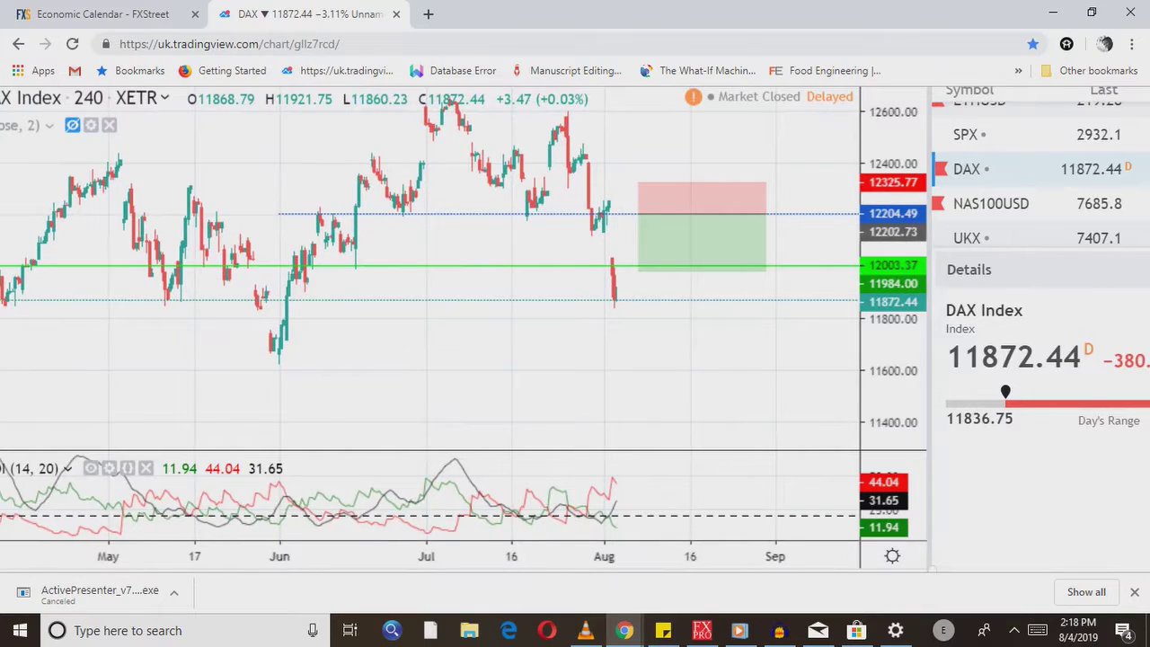
pyautogui.scroll(3, 543, 340)
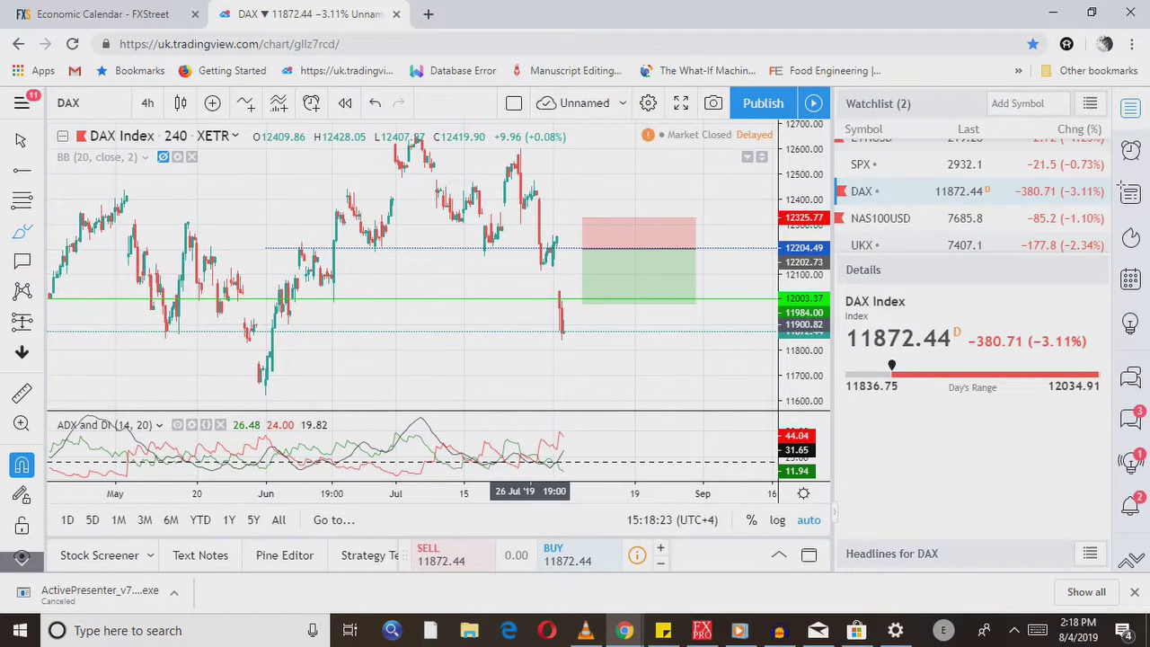
pyautogui.scroll(2, 578, 260)
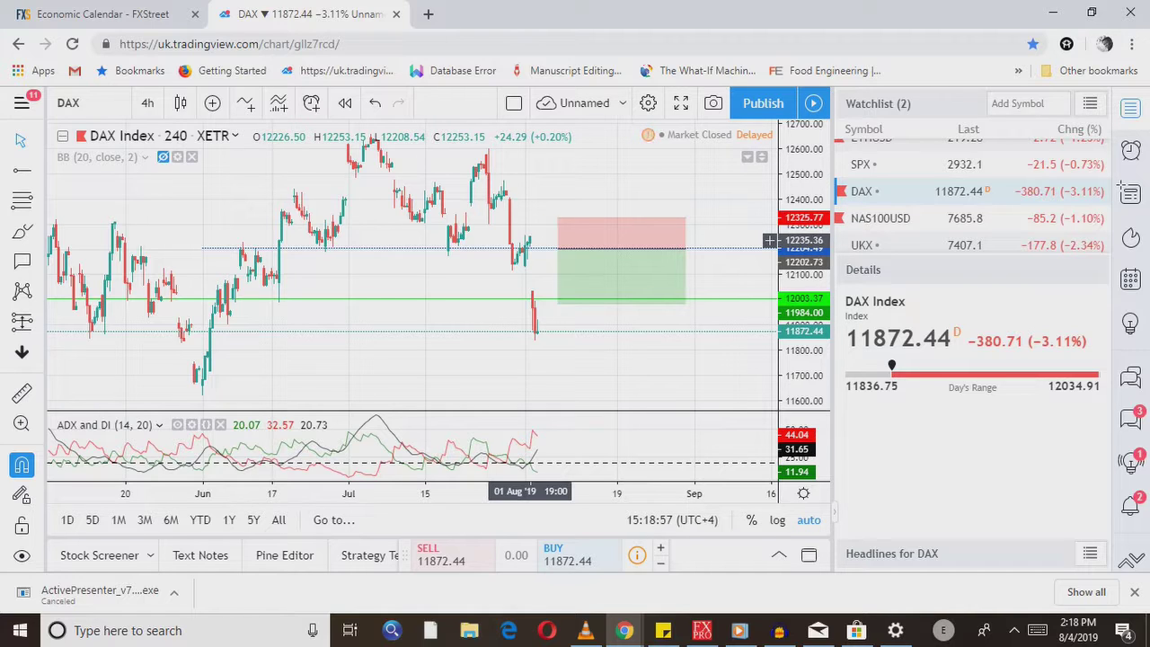
pyautogui.moveTo(656, 268)
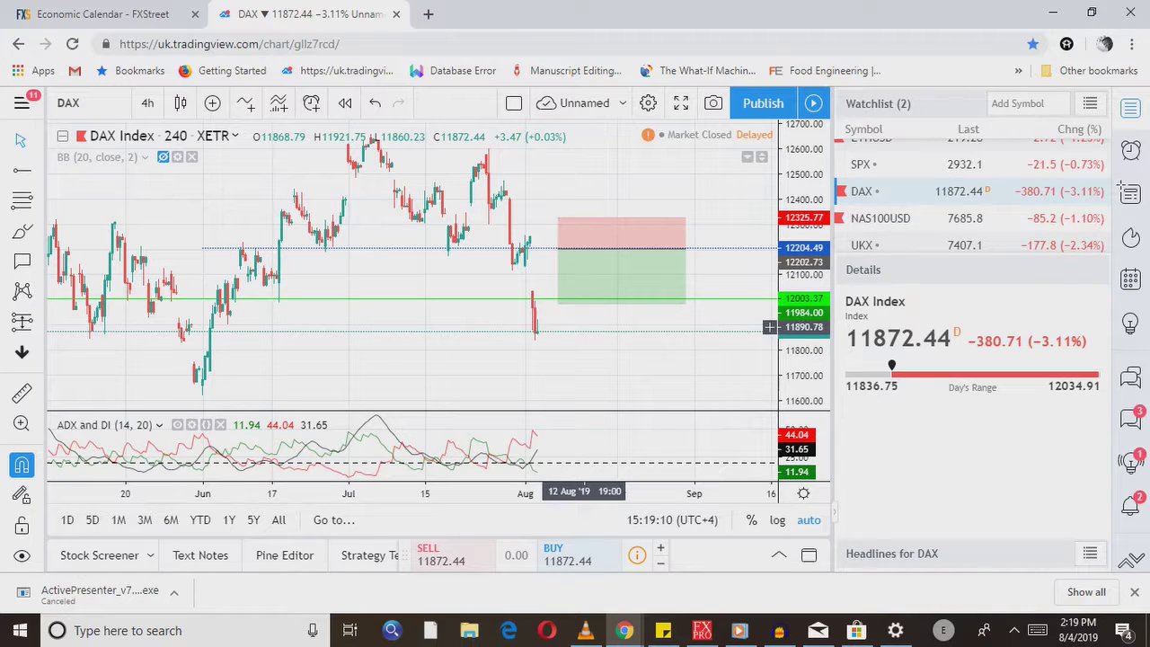
pyautogui.hscroll(-1, 479, 322)
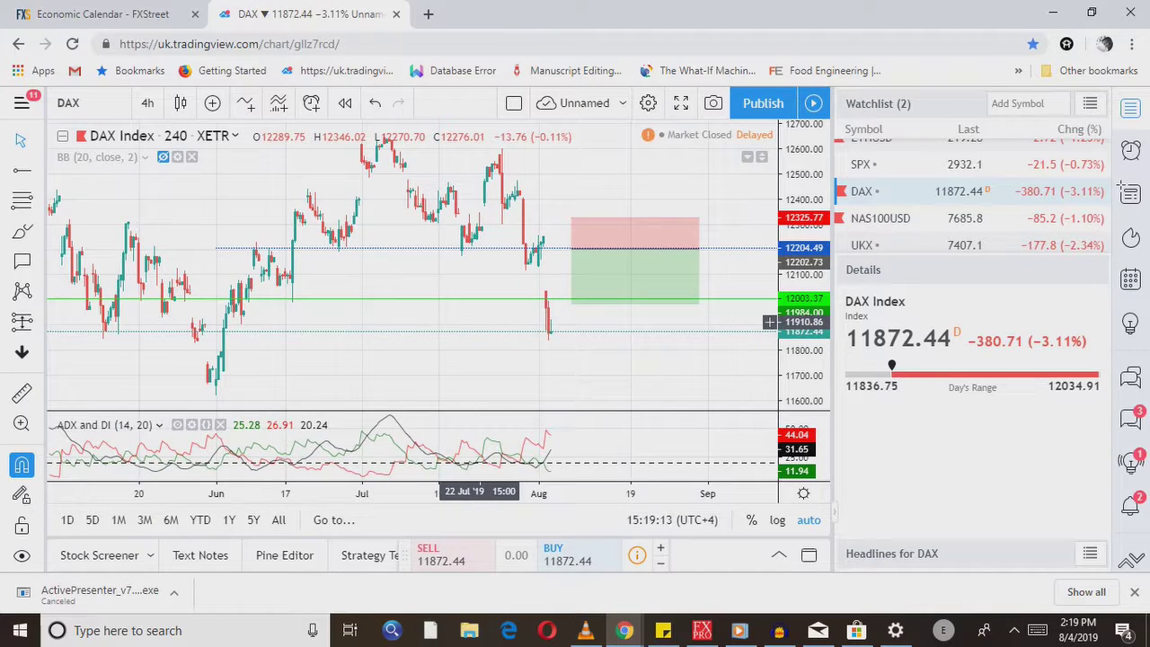
pyautogui.hscroll(-5, 479, 322)
pyautogui.hscroll(-1, 479, 322)
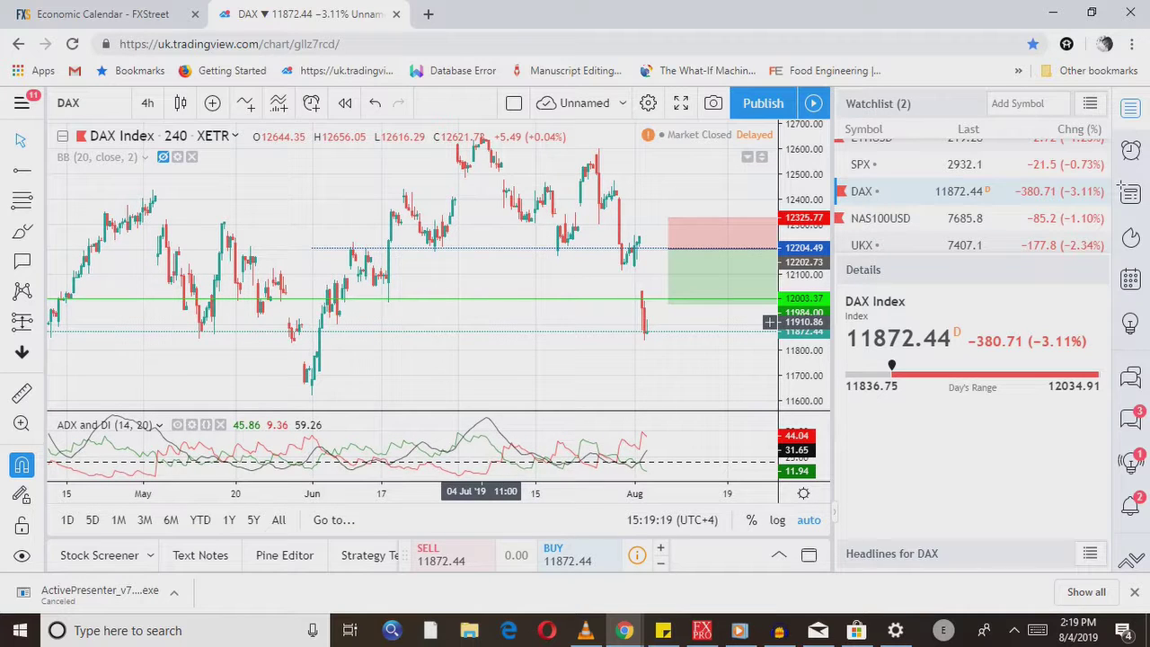
# Switch to the NAS100USD chart and brush a red arrowed path rising to the 7798.1 line and falling to the 7605.6 line
pyautogui.press('Down')
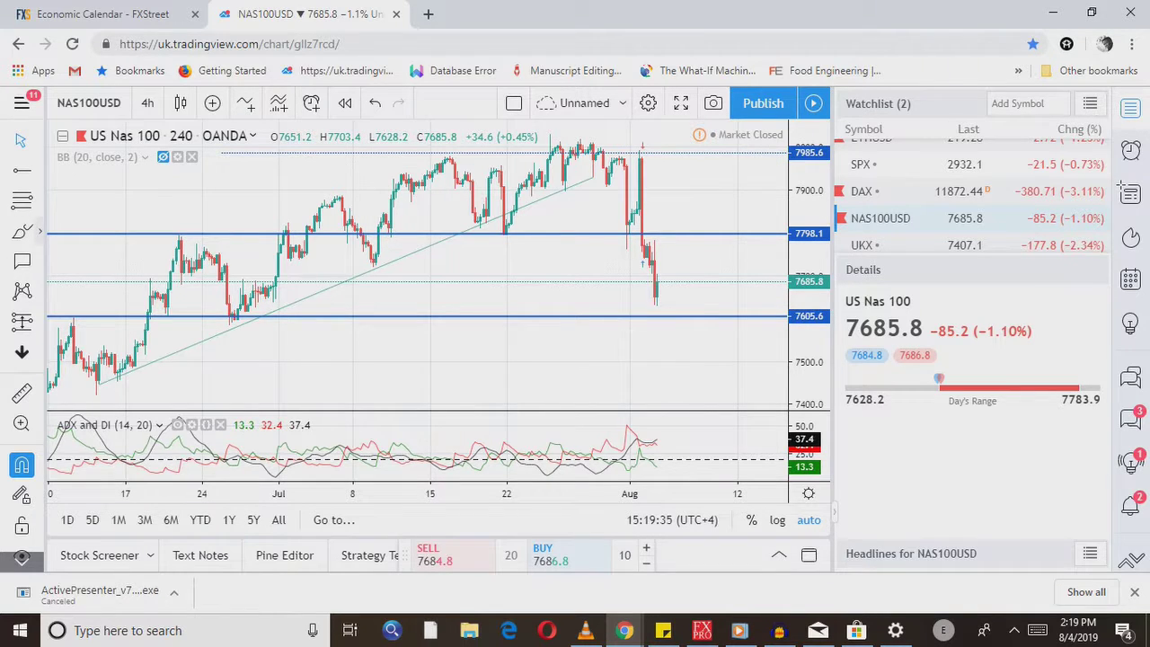
pyautogui.click(40, 232)
pyautogui.click(94, 232)
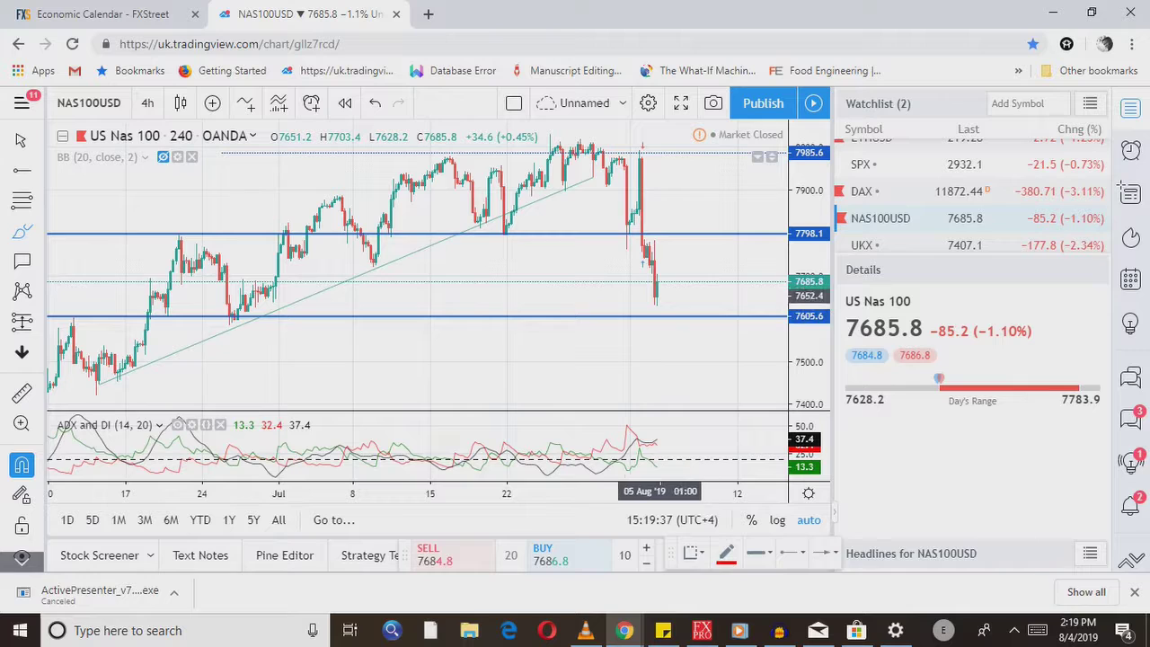
pyautogui.moveTo(660, 294)
pyautogui.mouseDown()
pyautogui.moveTo(710, 235)
pyautogui.moveTo(729, 316)
pyautogui.mouseUp()
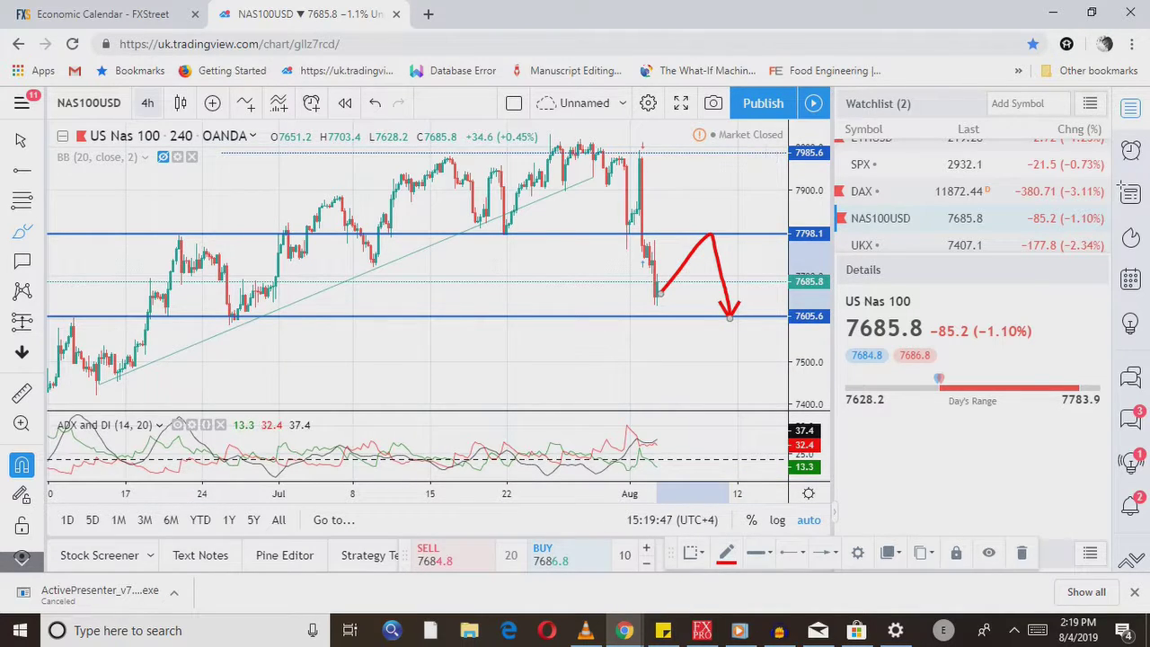
# Check the NAS100USD price history and projected path on the 1 day interval, and return the chart to 4 hours
pyautogui.click(147, 103)
pyautogui.click(157, 516)
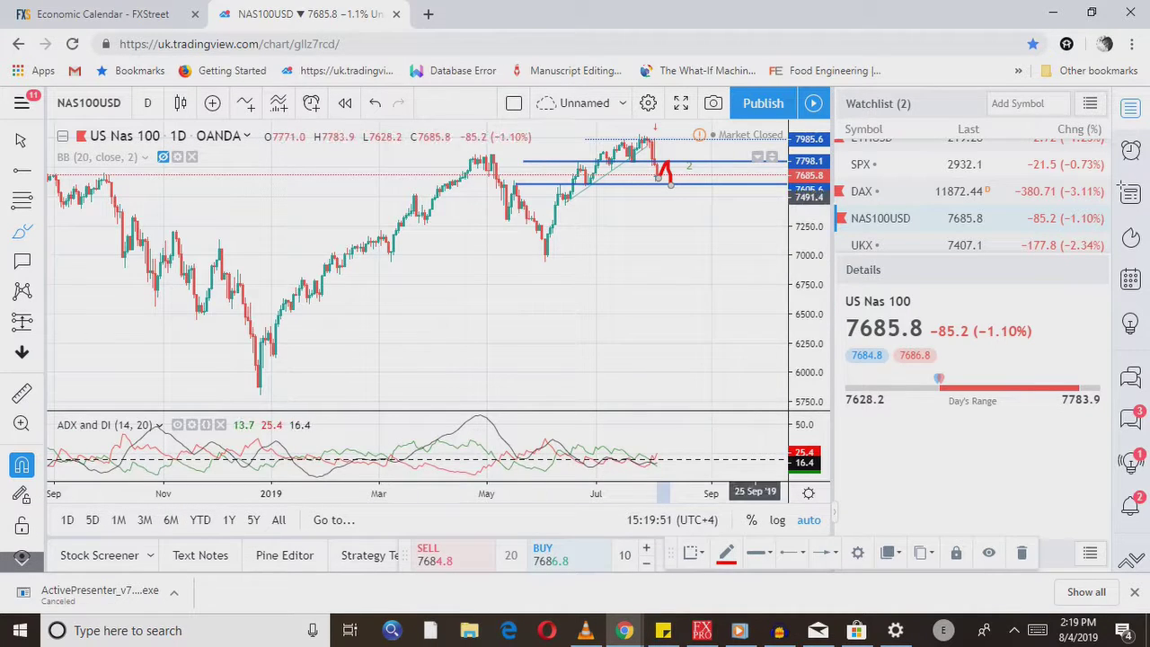
pyautogui.hscroll(-3, 533, 284)
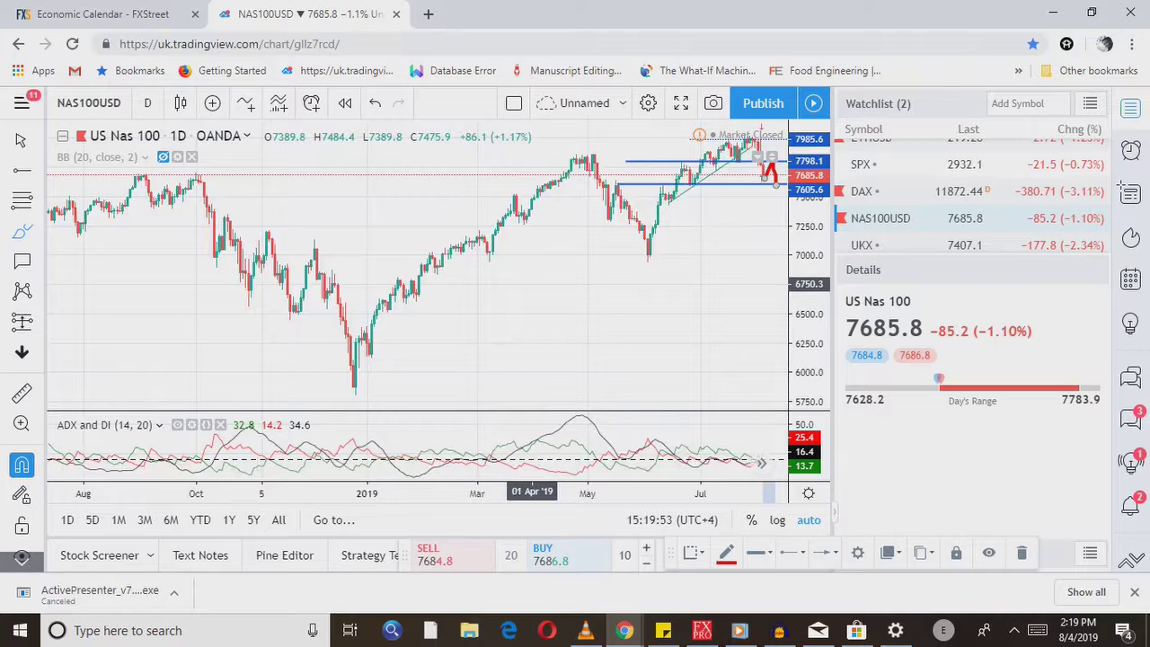
pyautogui.hscroll(3, 533, 284)
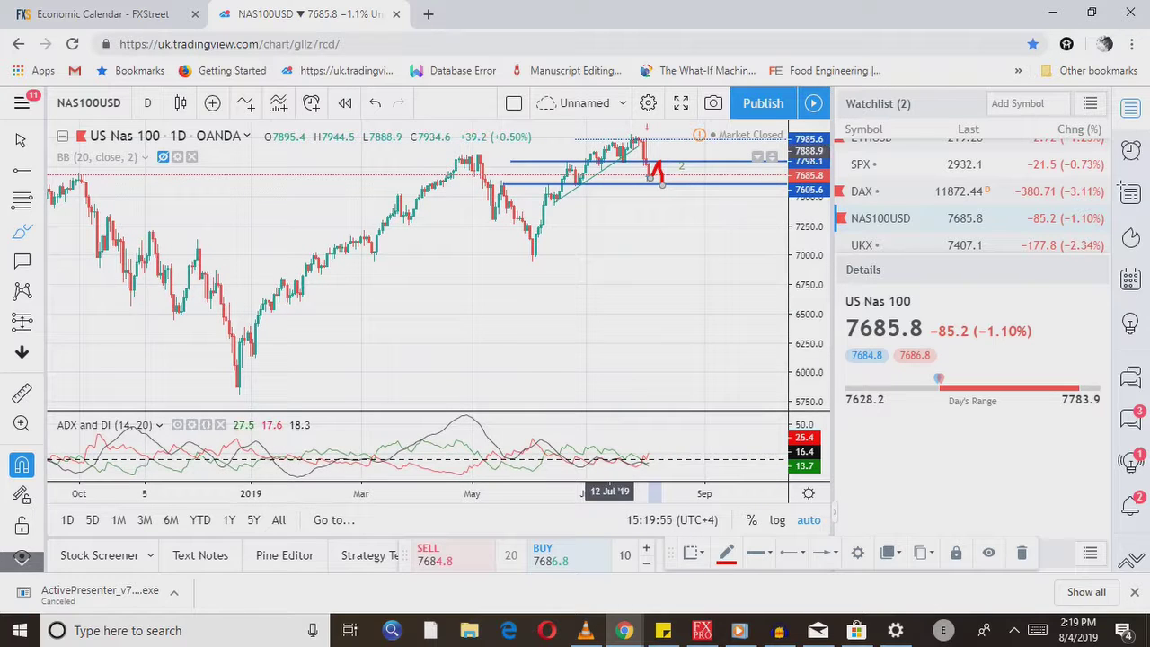
pyautogui.click(147, 103)
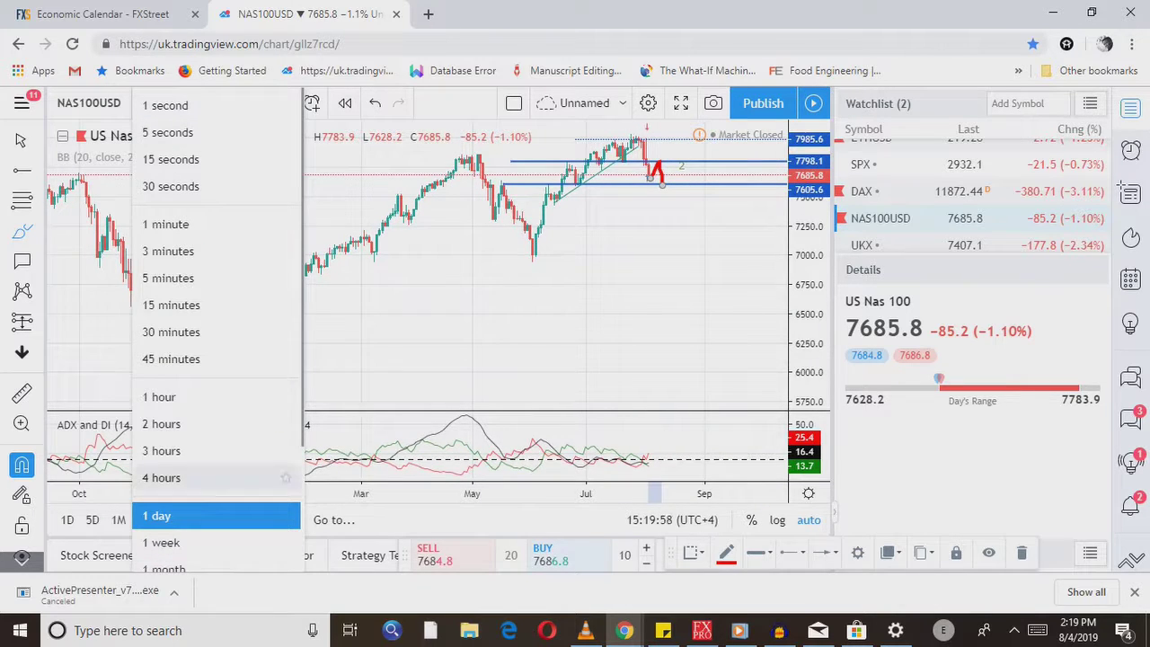
pyautogui.click(179, 477)
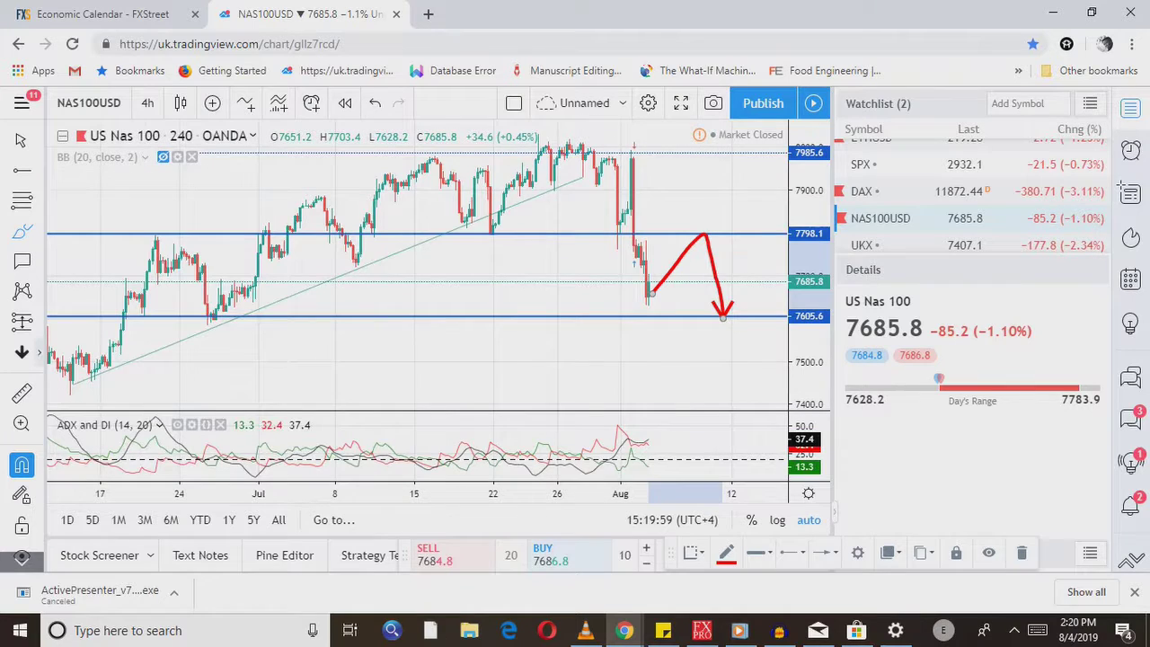
# Place a red down-arrow icon just above the projected path's peak at the 7798.1 line, at about 7823.4
pyautogui.click(39, 352)
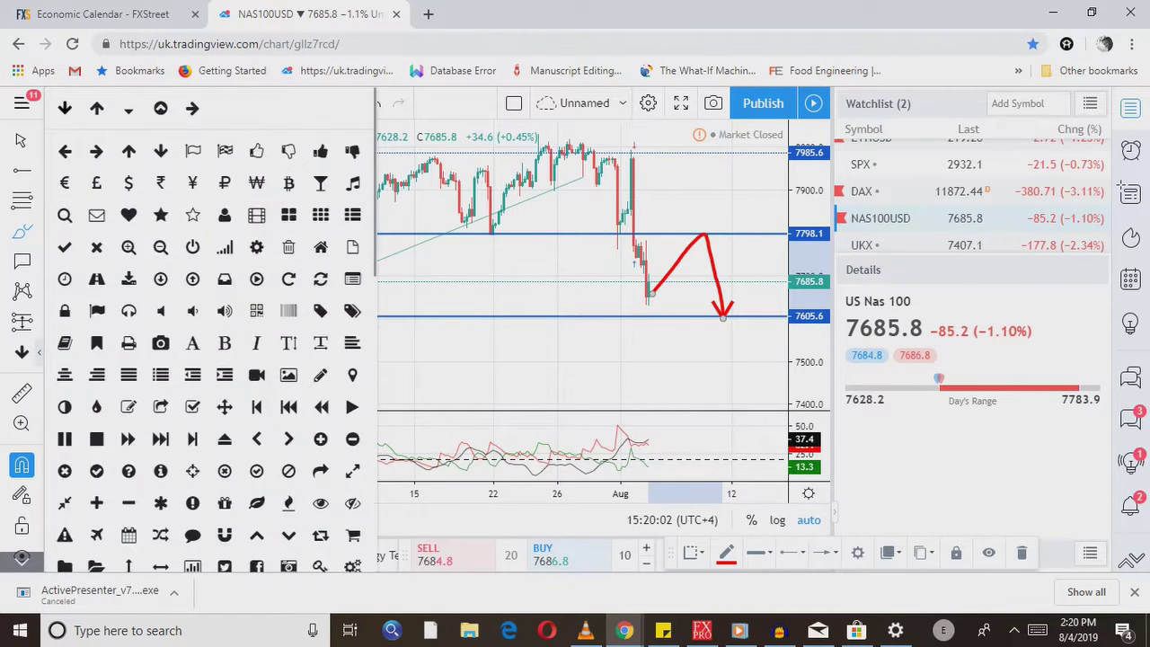
pyautogui.click(64, 108)
pyautogui.click(702, 222)
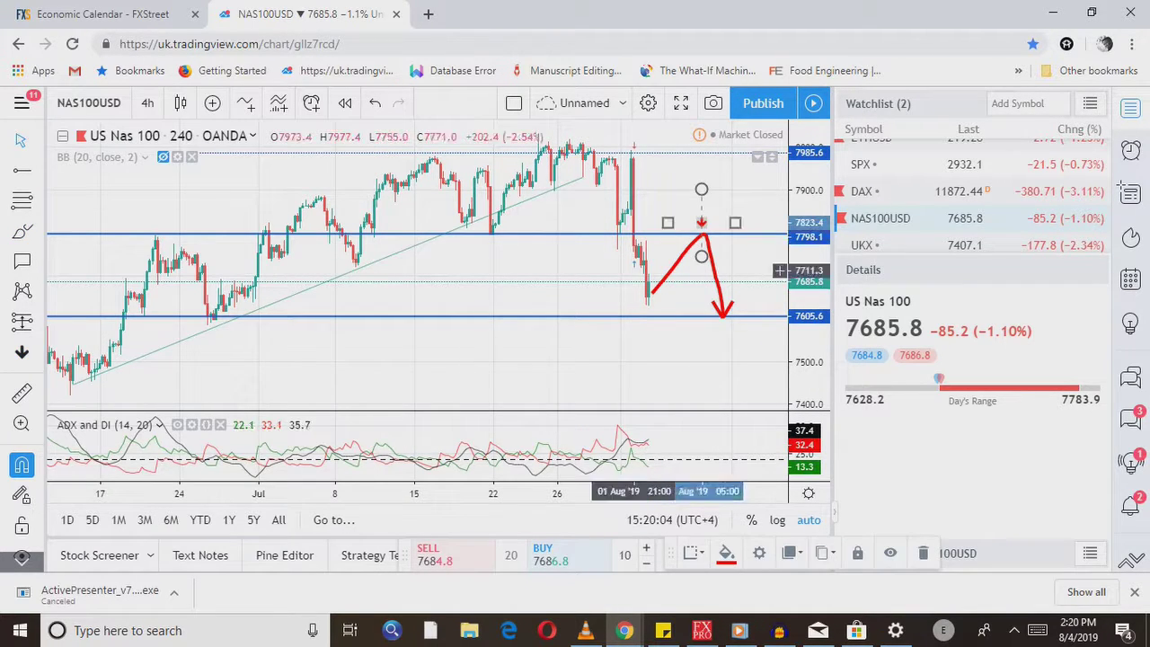
pyautogui.click(779, 275)
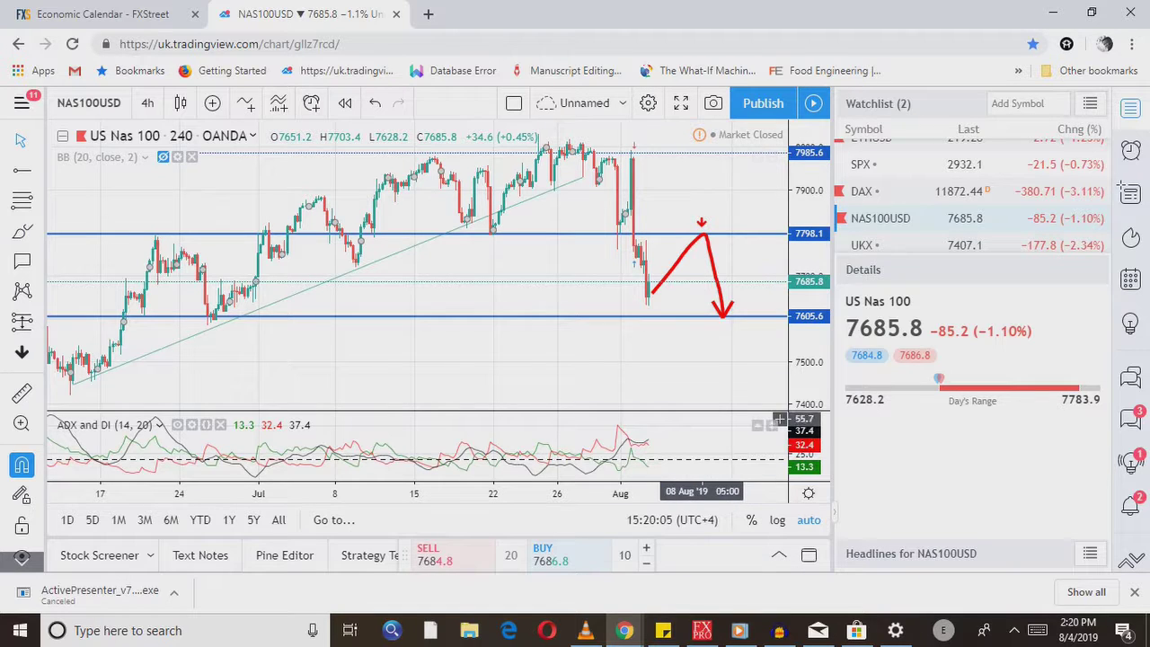
pyautogui.scroll(-1, 1074, 244)
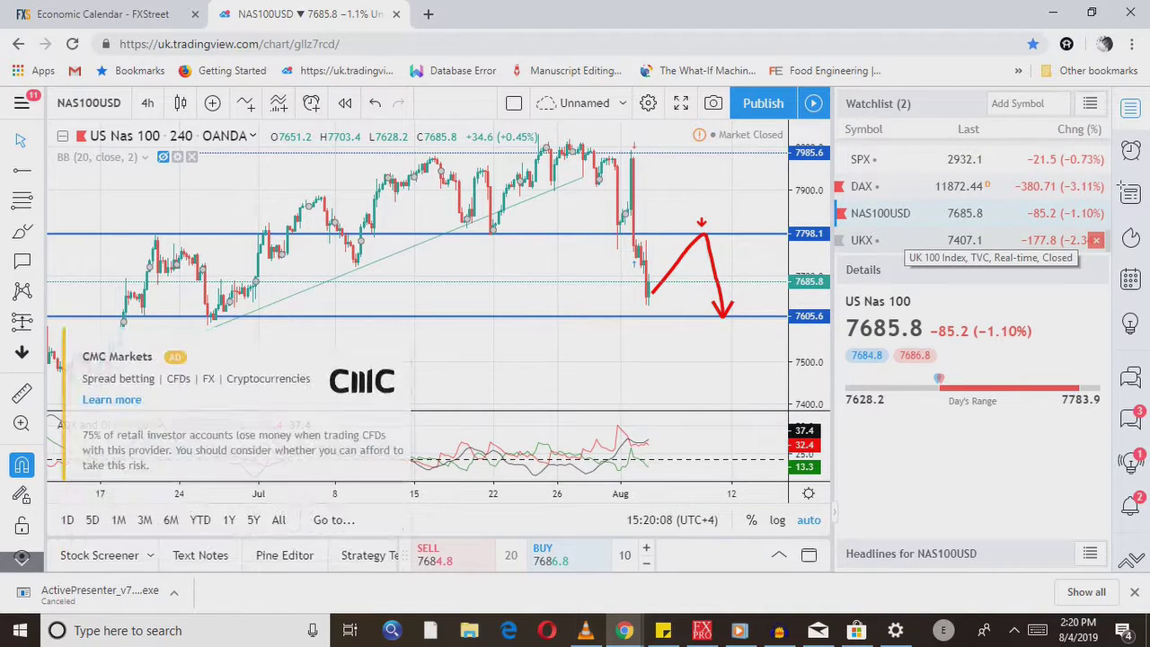